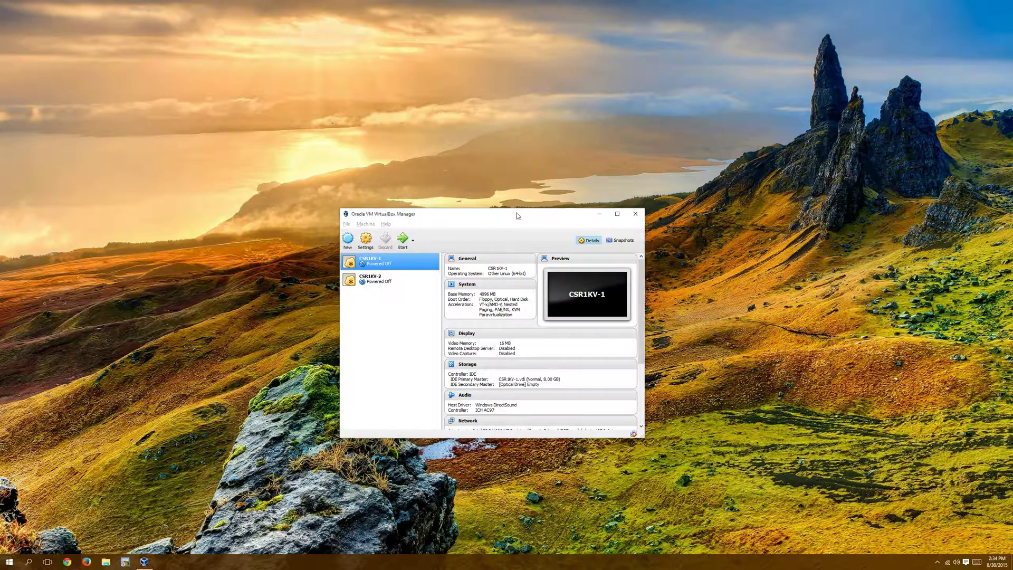
- Start a new virtual machine named CSR1KV-3 with type Linux, version Other Linux (64-bit)
mouse_move(515, 214)
mouse_down()
mouse_move(594, 200)
mouse_move(489, 200)
mouse_move(526, 177)
mouse_move(483, 238)
mouse_move(432, 207)
mouse_move(504, 228)
mouse_up()
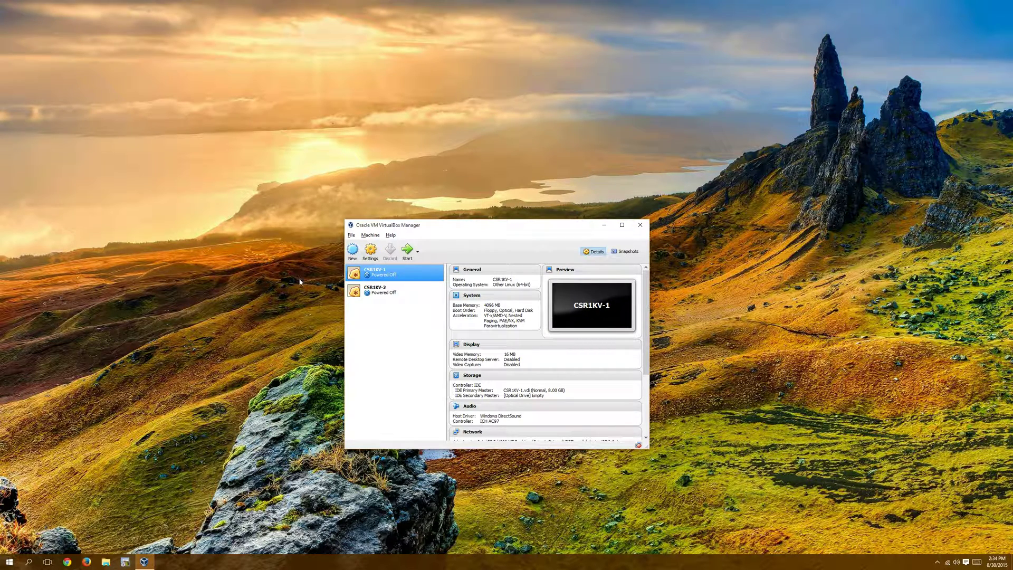
mouse_move(467, 226)
mouse_down()
mouse_move(575, 249)
mouse_move(470, 216)
mouse_up()
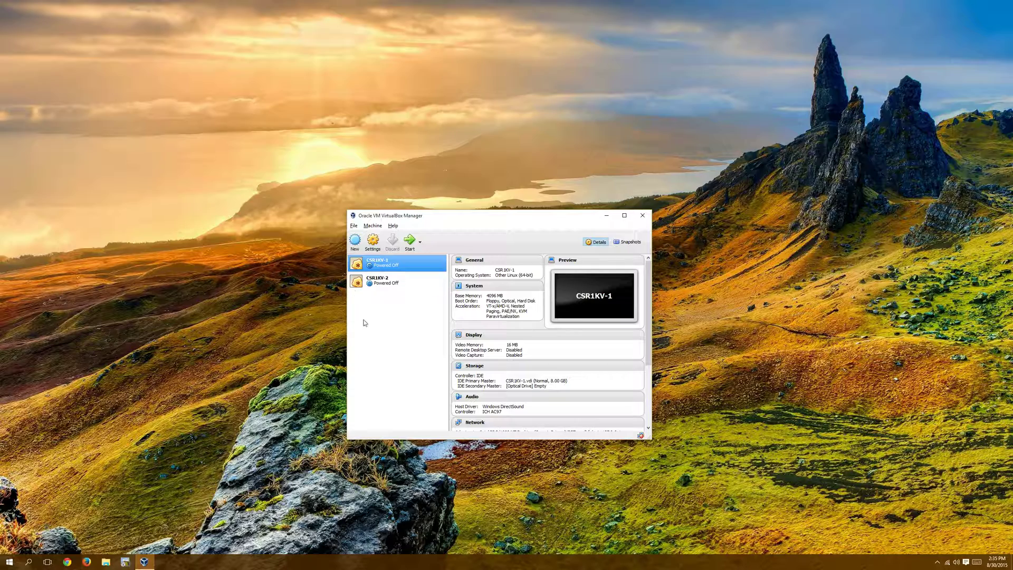
drag(395, 216, 579, 234)
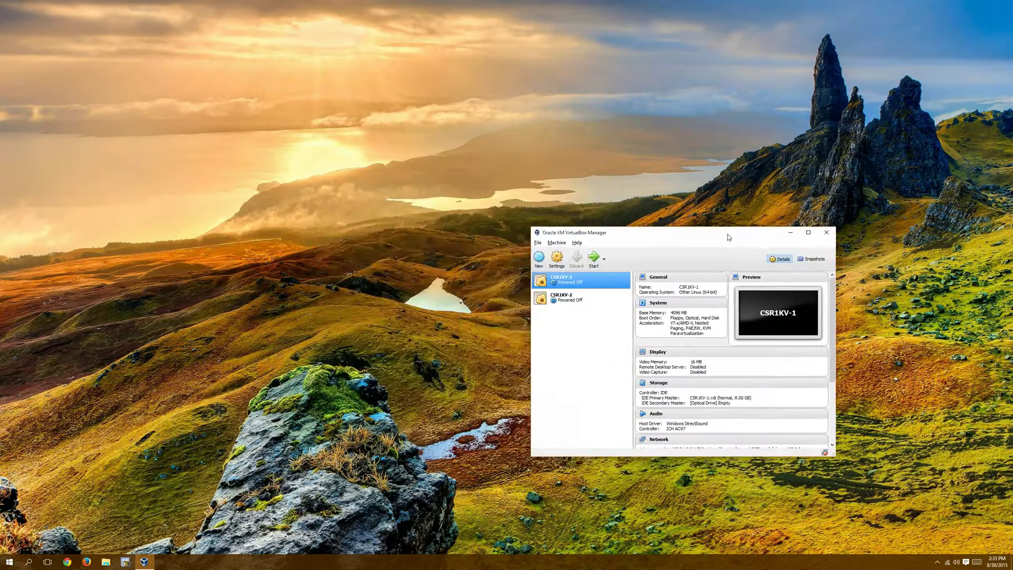
drag(659, 232, 429, 199)
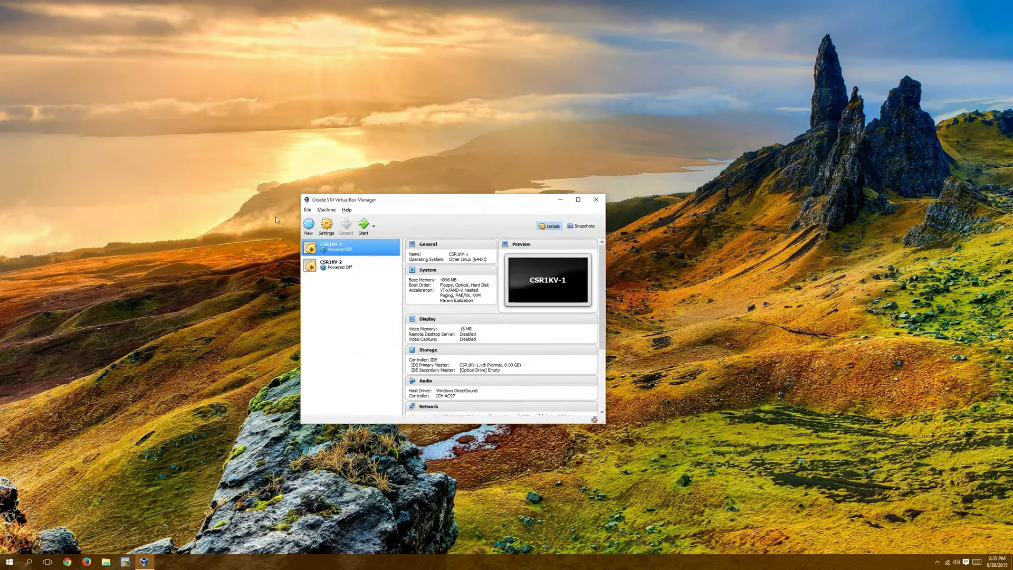
click(309, 226)
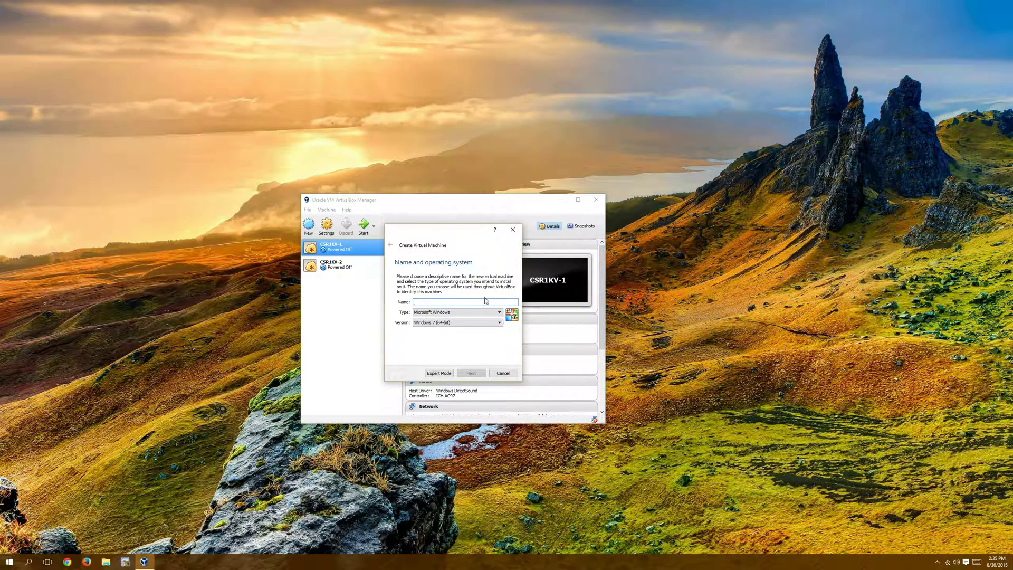
text(CSR1KV-3)
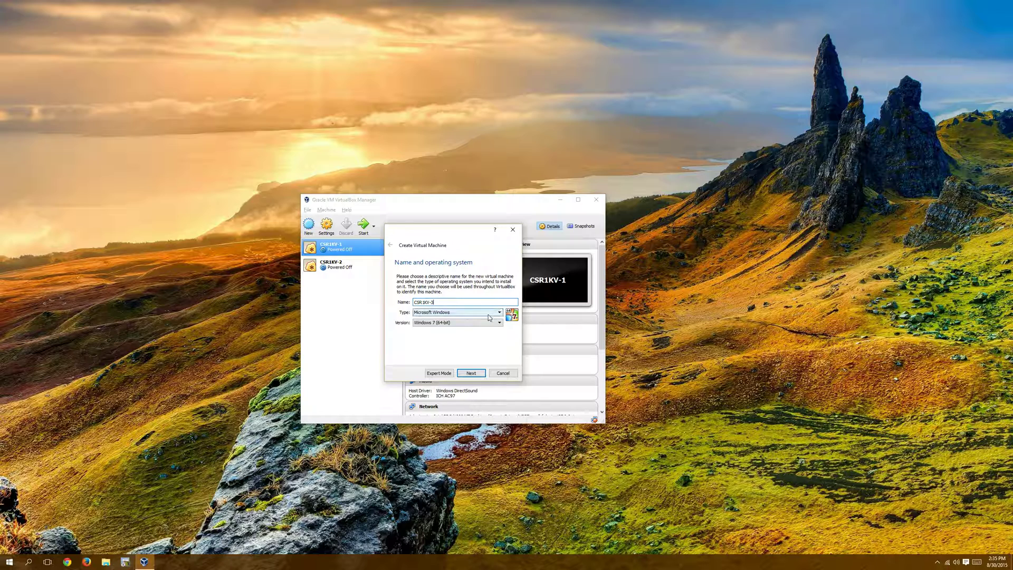
click(465, 312)
click(463, 325)
click(463, 323)
scroll(453, 353, down, 5)
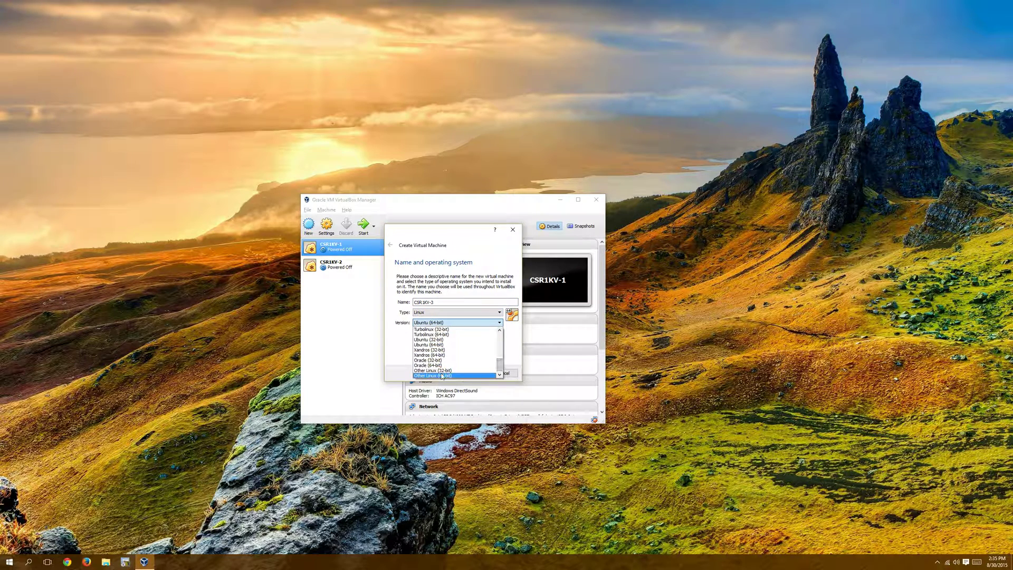
click(441, 371)
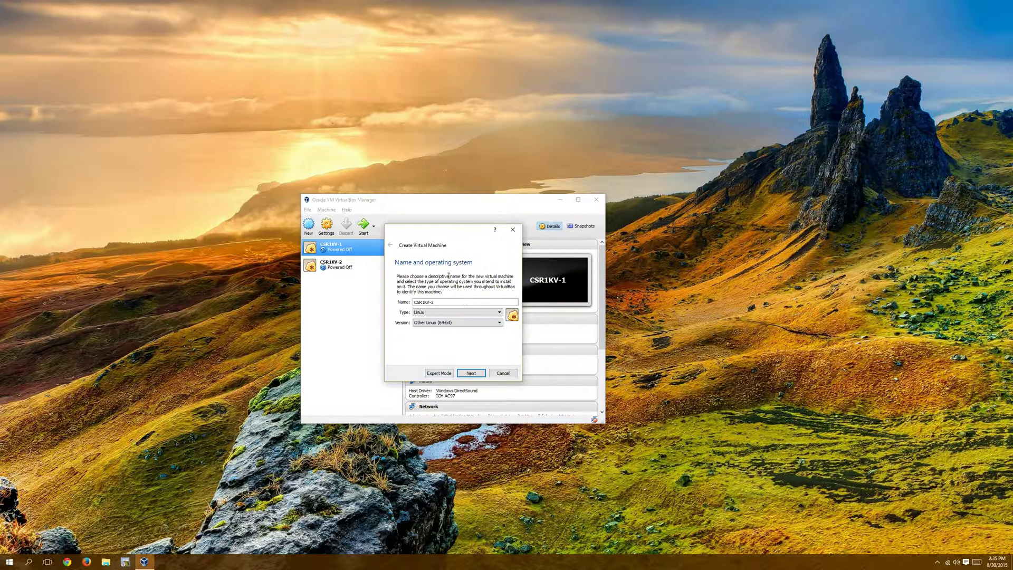
- Give the new machine 4096 MB of memory
click(472, 374)
double_click(499, 305)
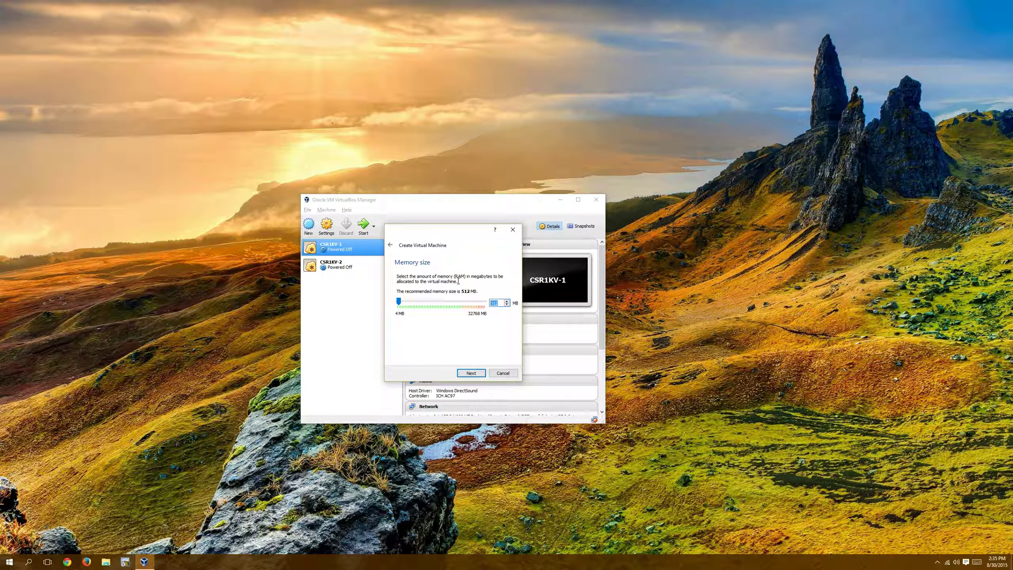
text(4096)
click(471, 373)
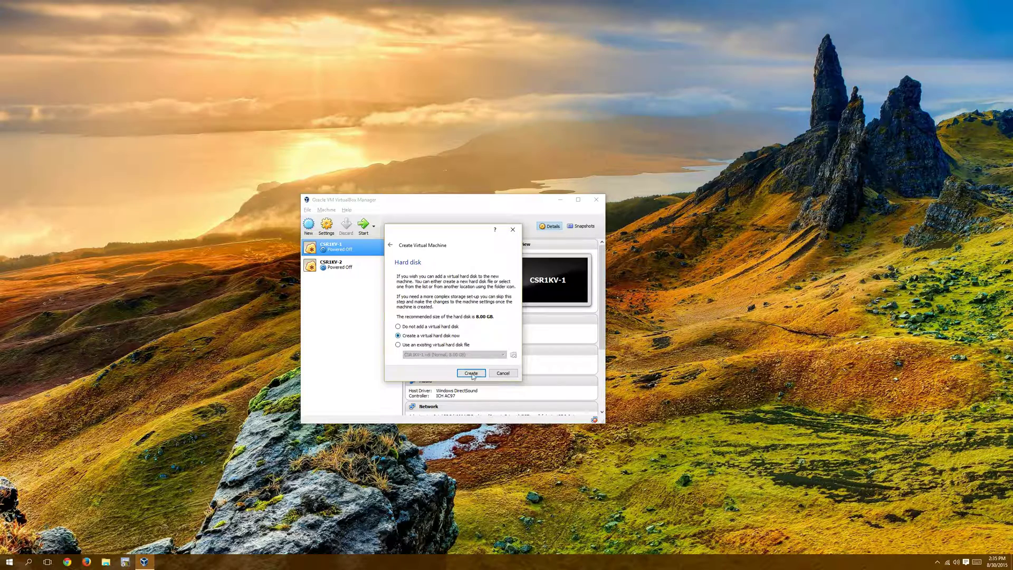
- Create a new dynamically allocated 8 GB VDI virtual hard disk for it
click(471, 373)
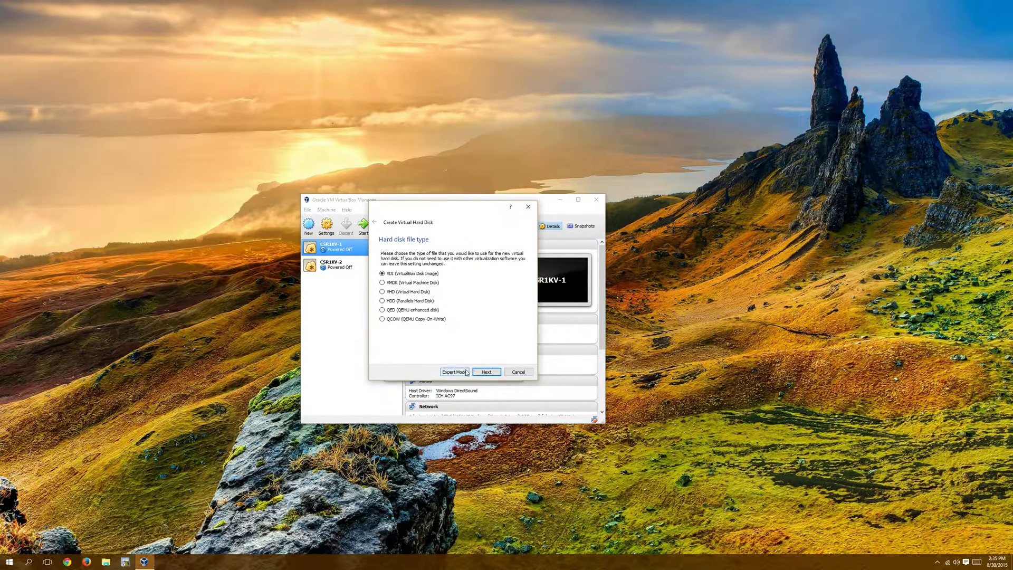
click(485, 372)
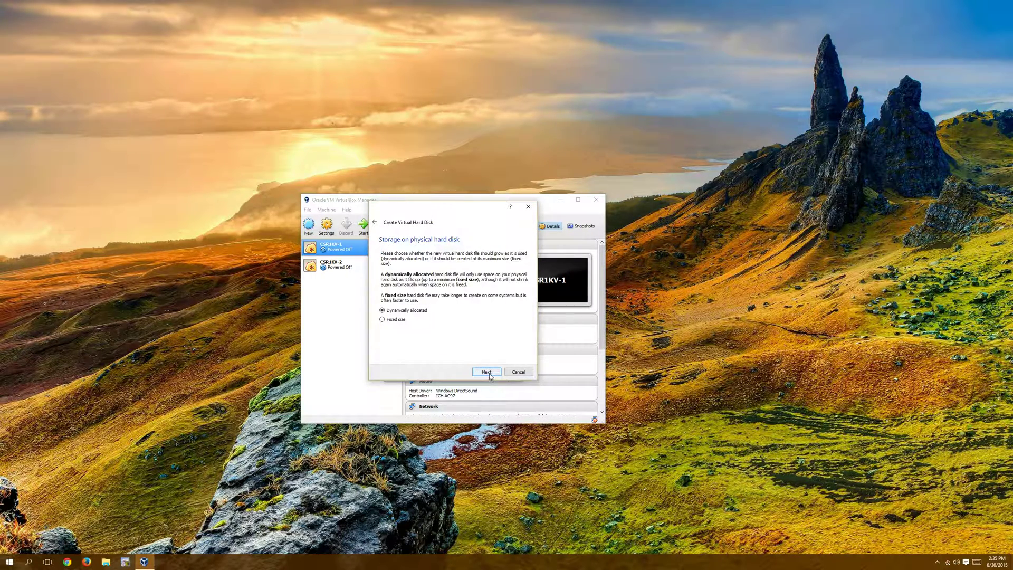
click(484, 373)
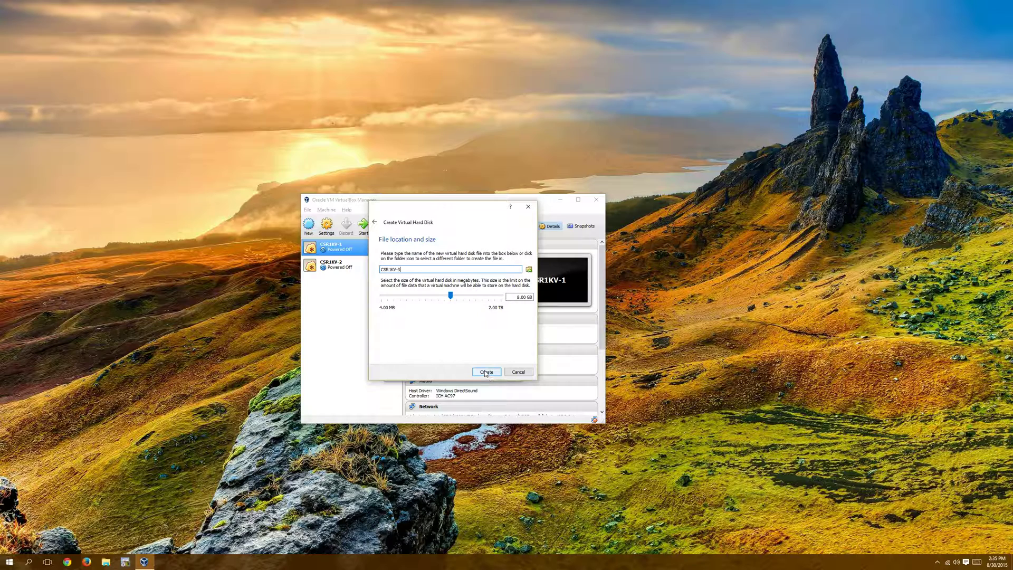
click(485, 373)
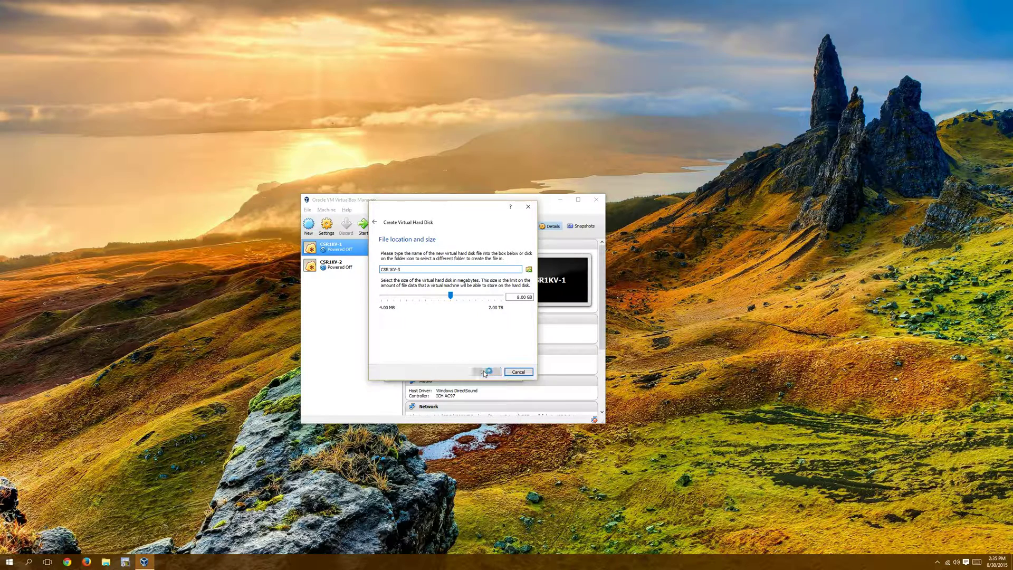
- In CSR1KV-3's settings, set the serial port number to COM1
click(326, 224)
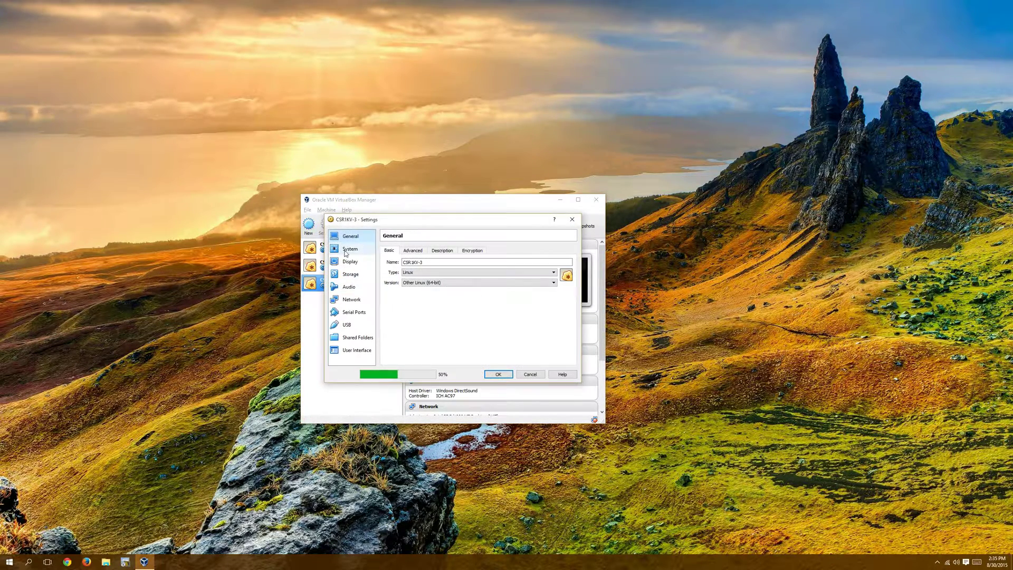
click(359, 313)
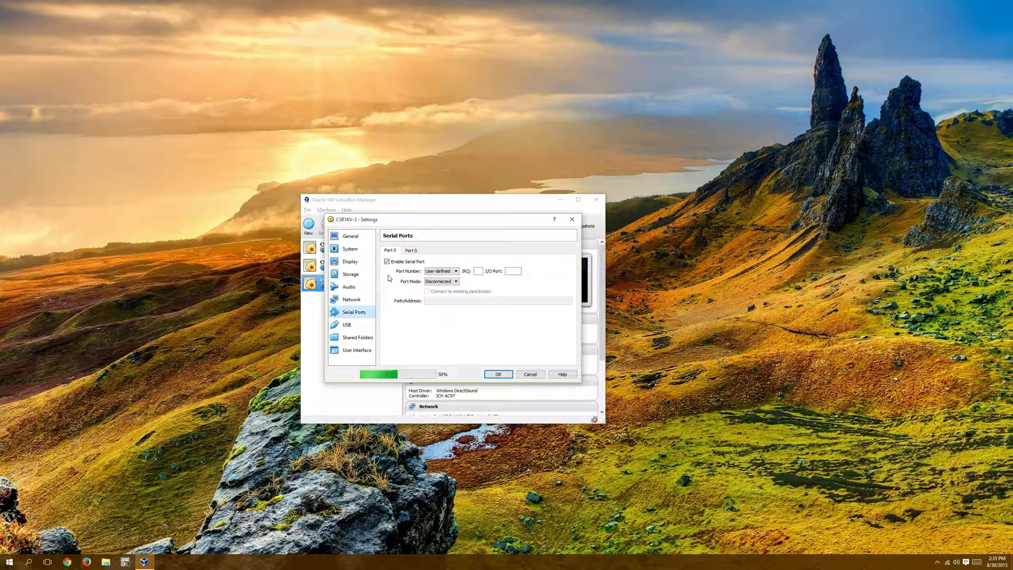
click(431, 272)
click(436, 278)
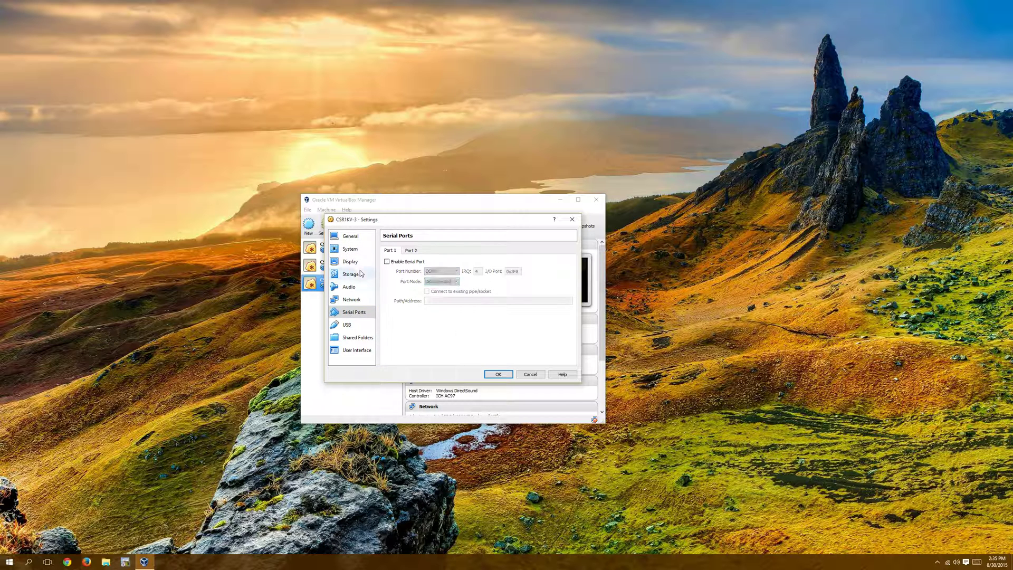
- Review network, general, system and display settings, then insert the csr1000v ISO into the empty optical drive
click(356, 299)
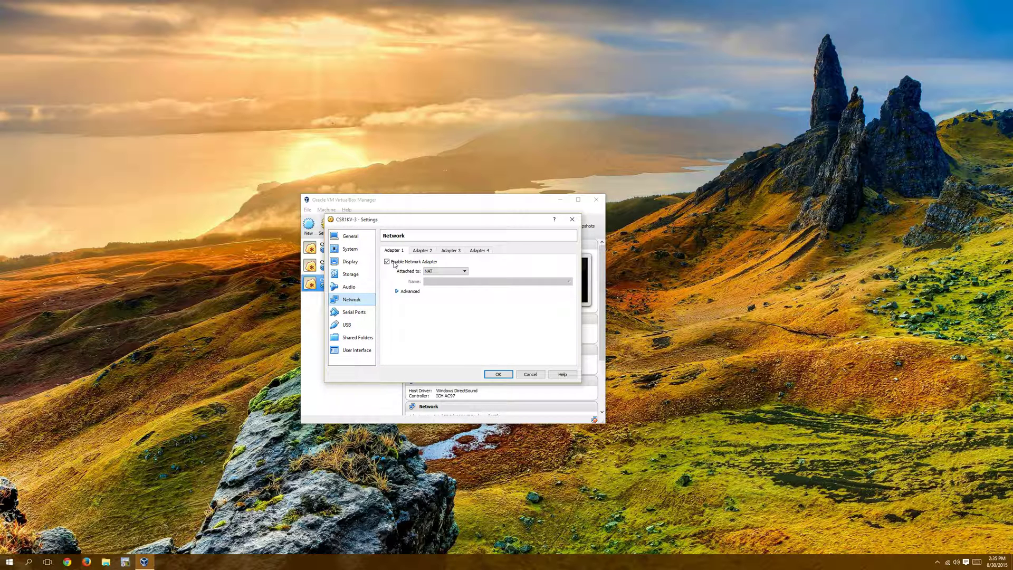
click(350, 236)
click(353, 249)
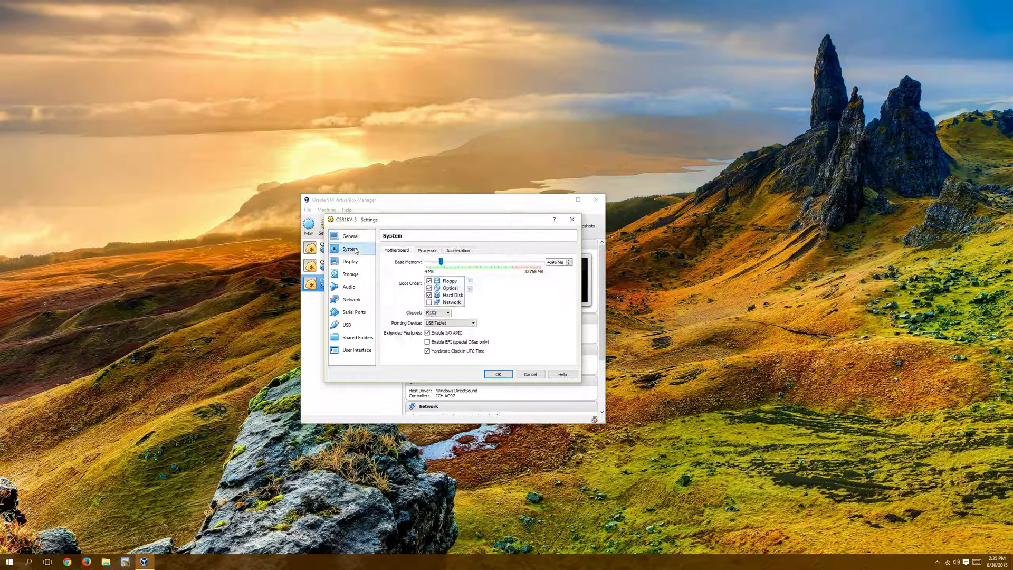
click(350, 262)
click(349, 274)
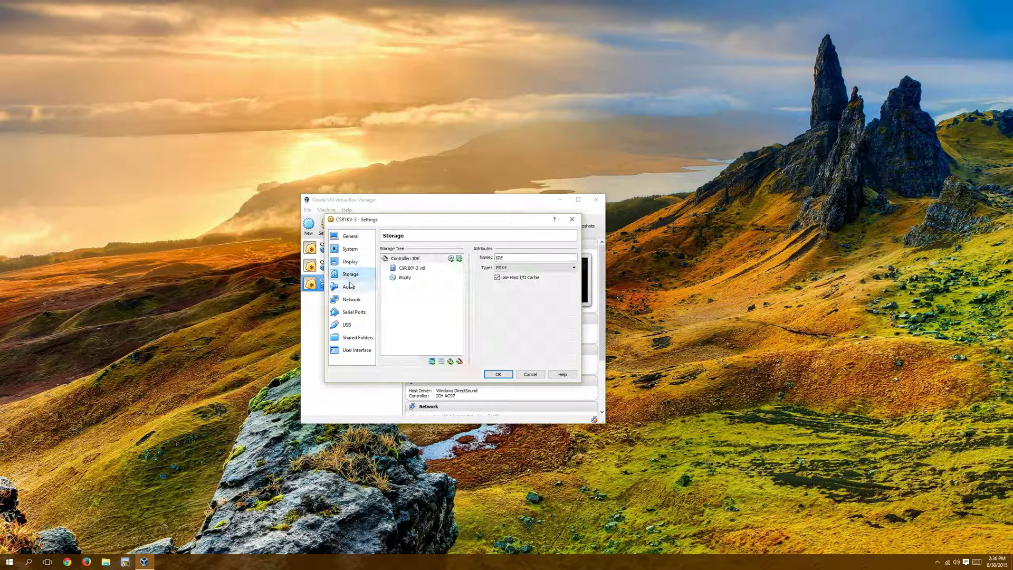
click(406, 277)
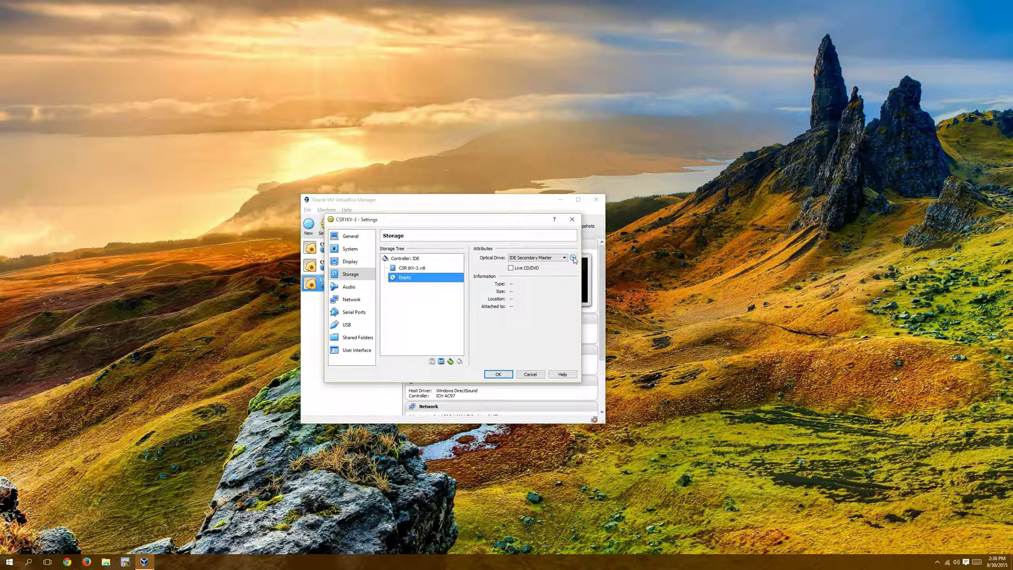
click(573, 260)
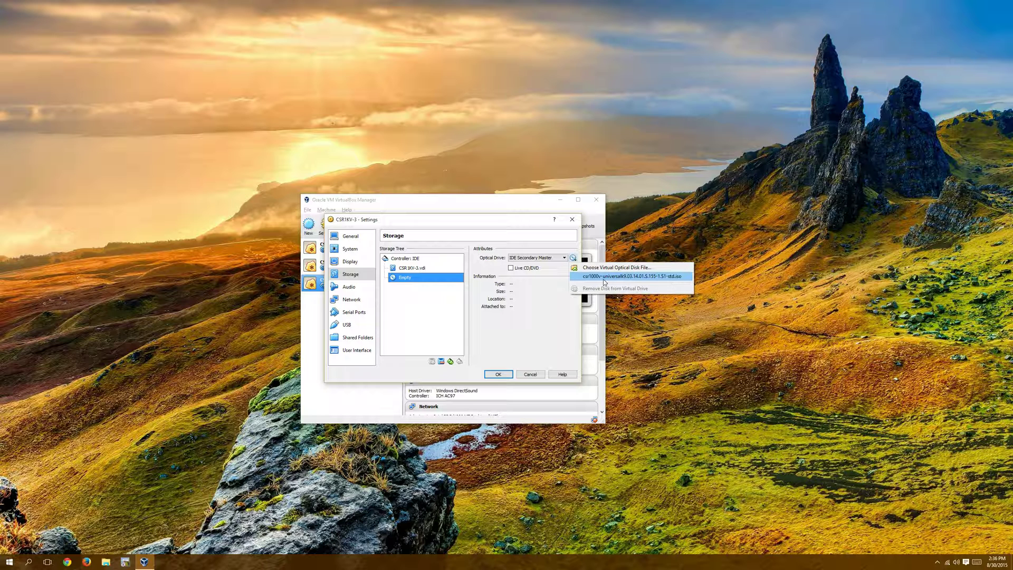
click(648, 275)
right_click(62, 562)
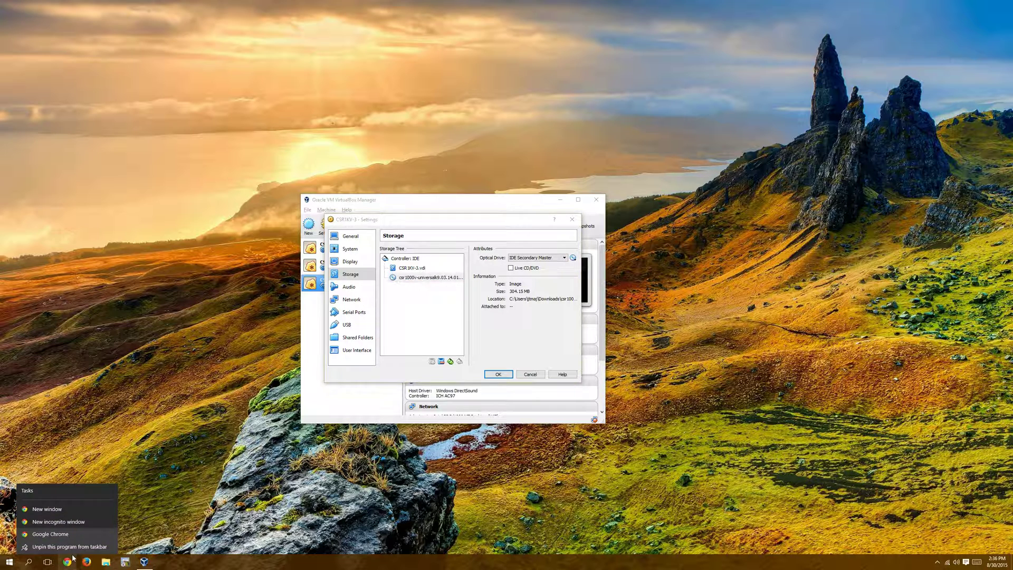
key(Escape)
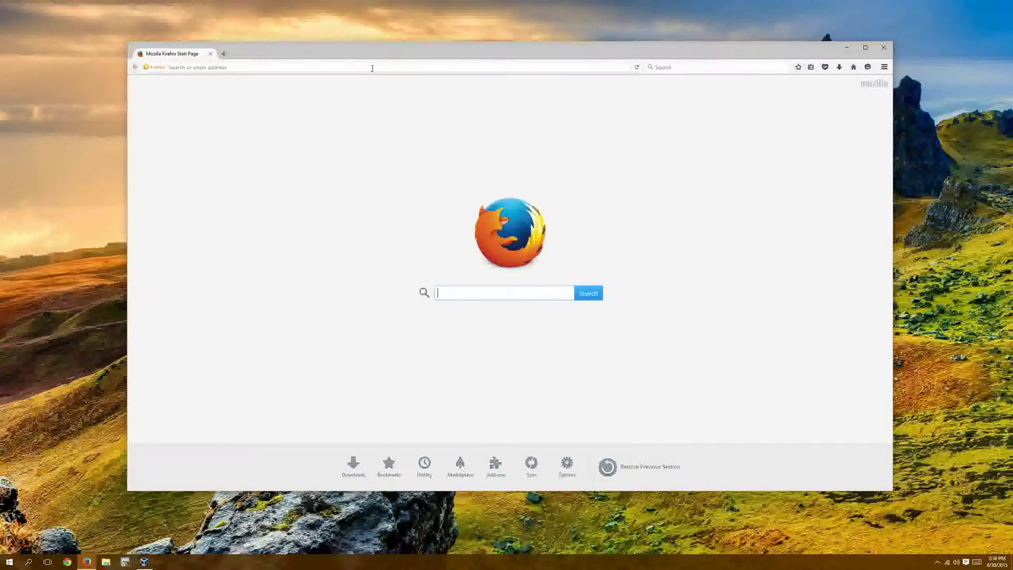
click(372, 67)
text(www.cisco.com)
key(Return)
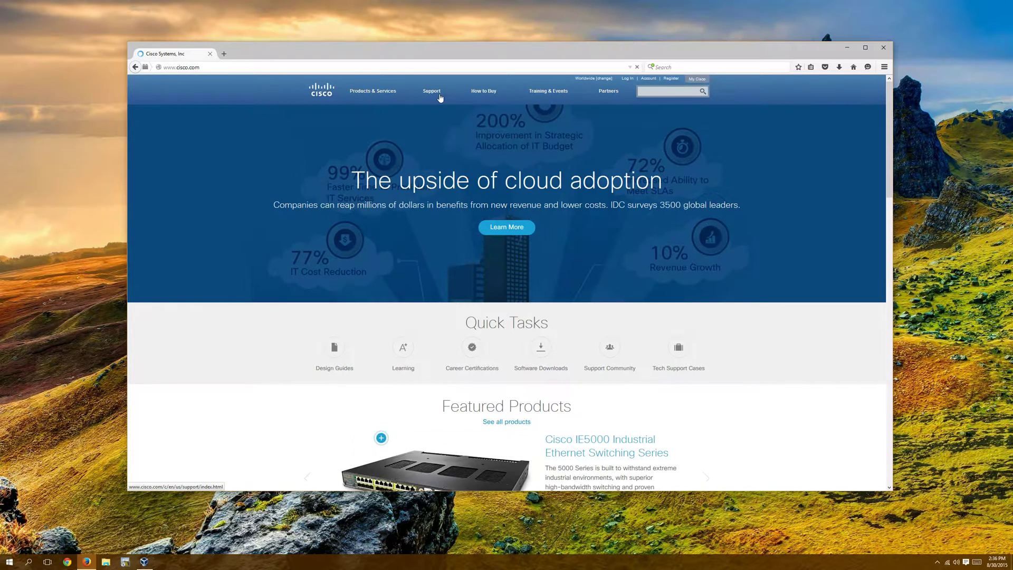
click(441, 98)
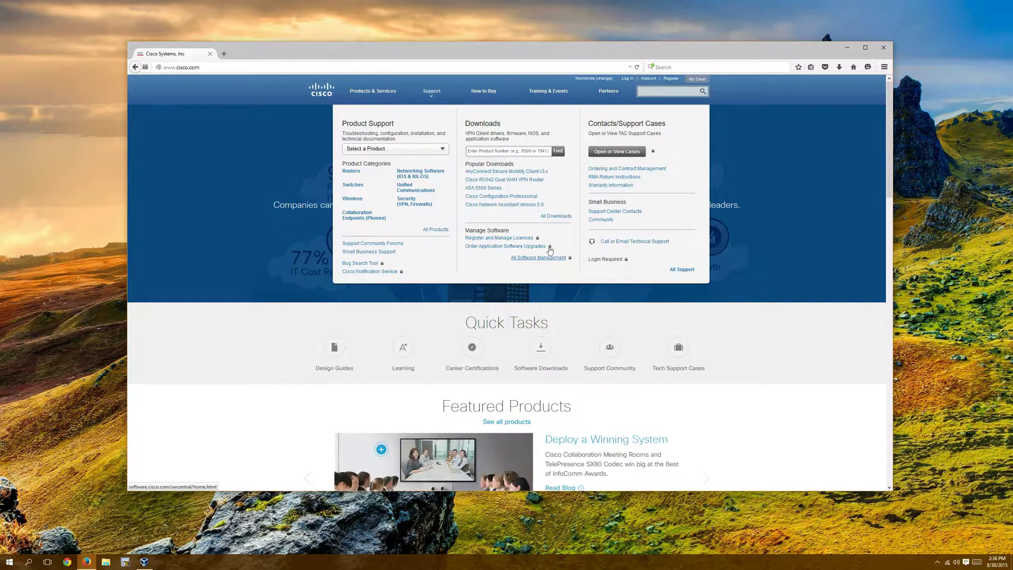
click(550, 220)
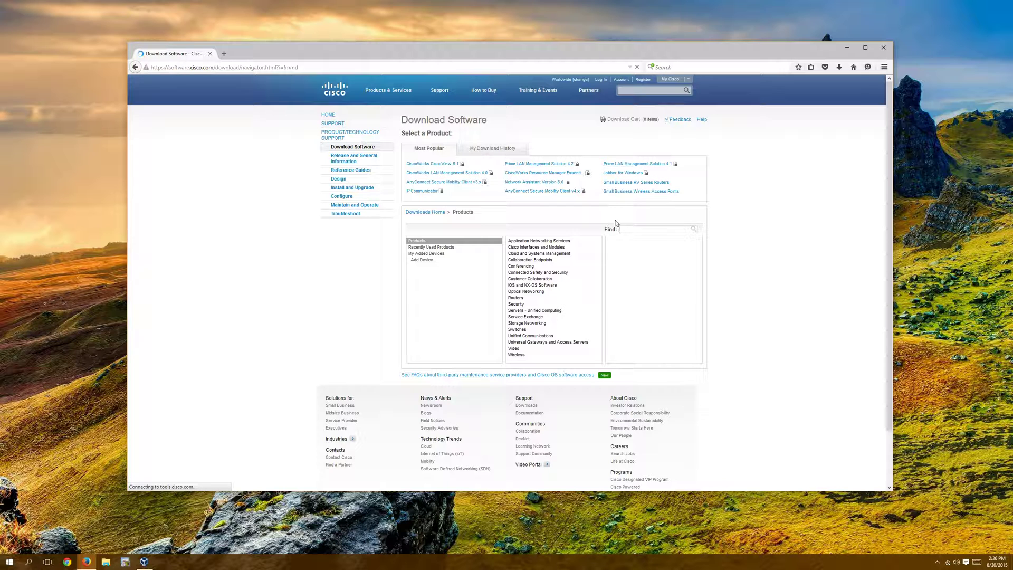
text(csr)
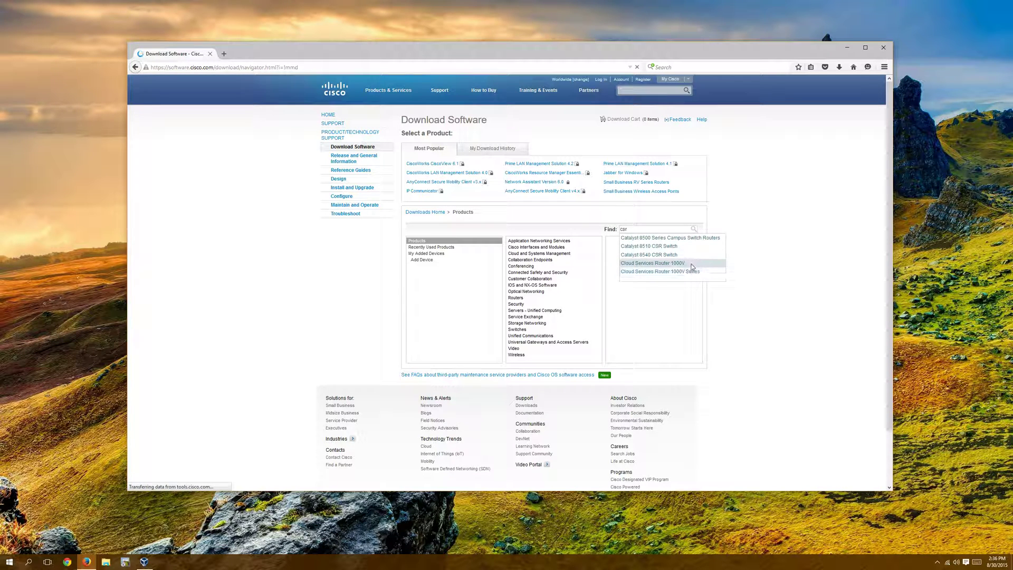
click(645, 264)
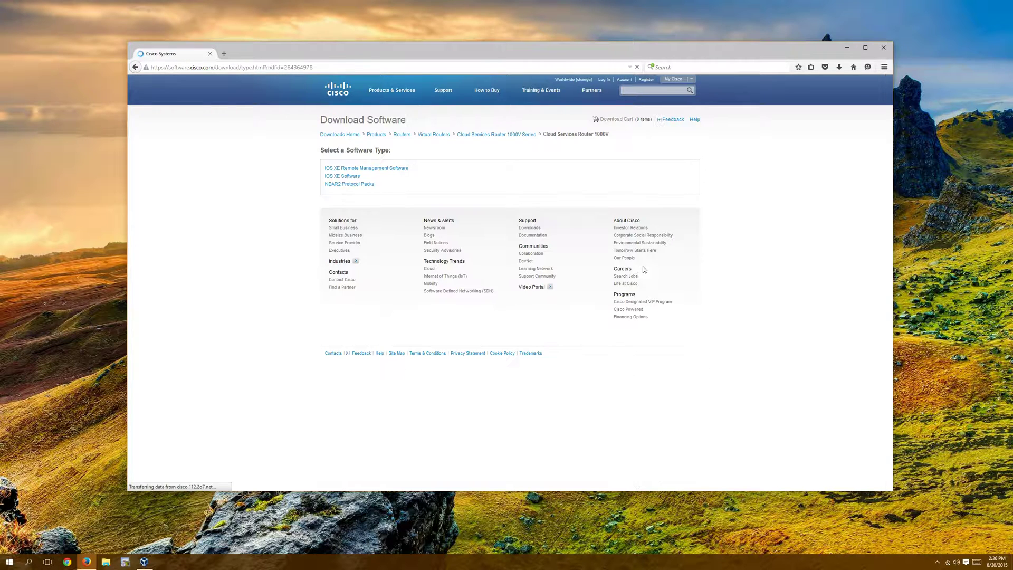
key(ctrl+plus)
key(ctrl+plus)
key(ctrl+plus)
key(ctrl+plus)
key(ctrl+plus)
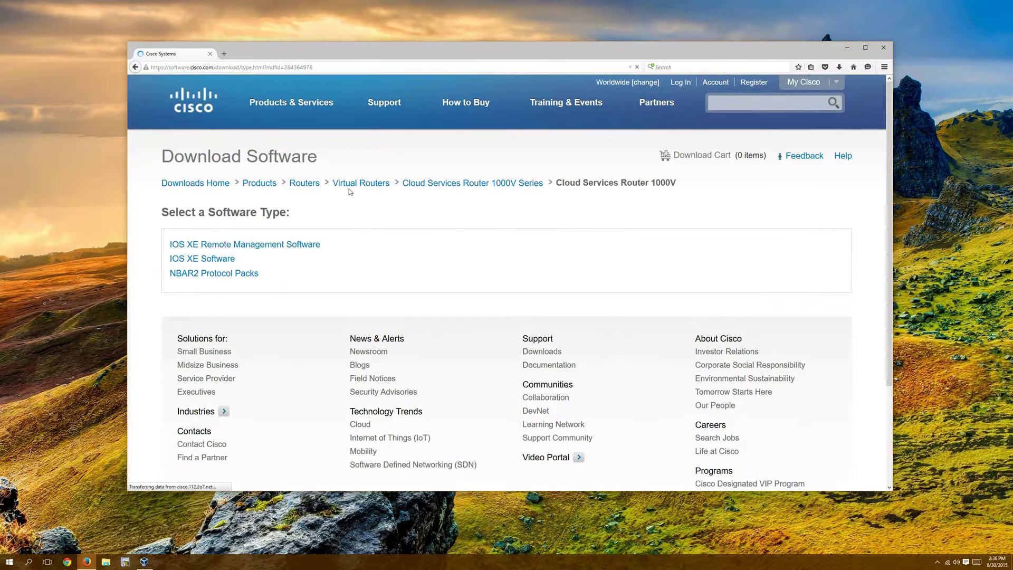
key(ctrl+plus)
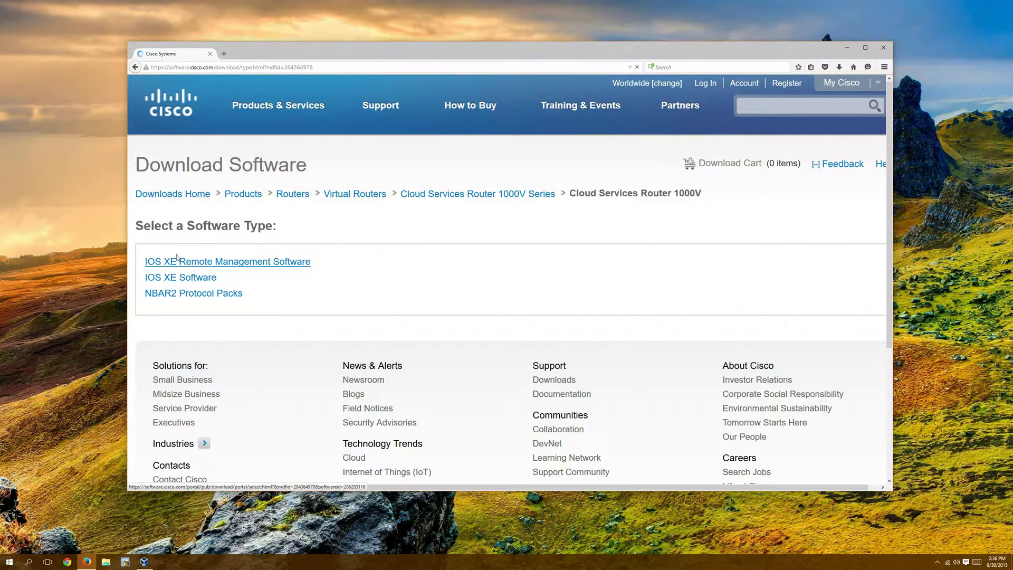
- Browse the IOS XE Software downloads and latest releases, then close Firefox
click(201, 285)
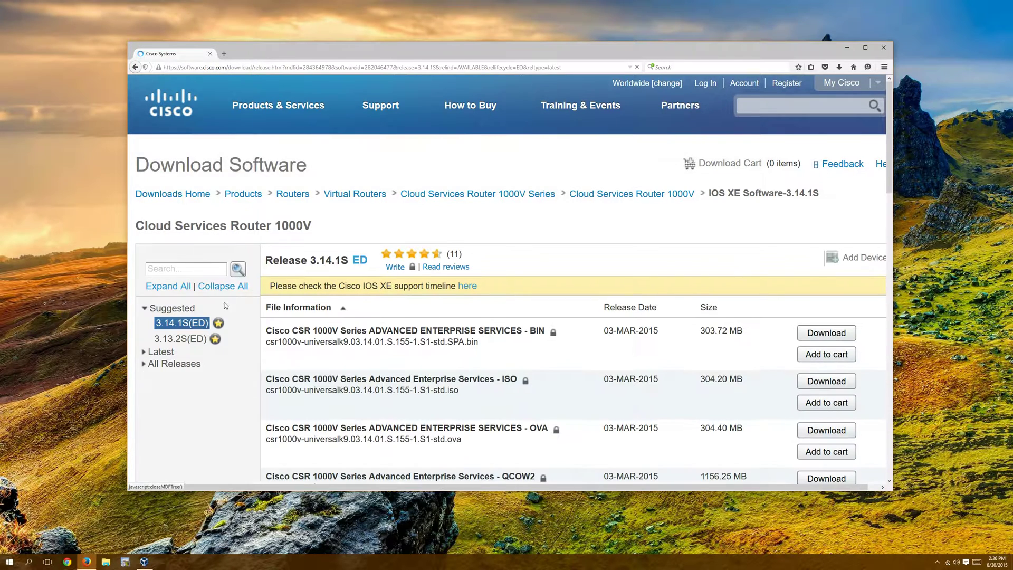
scroll(464, 347, down, 5)
scroll(466, 341, up, 3)
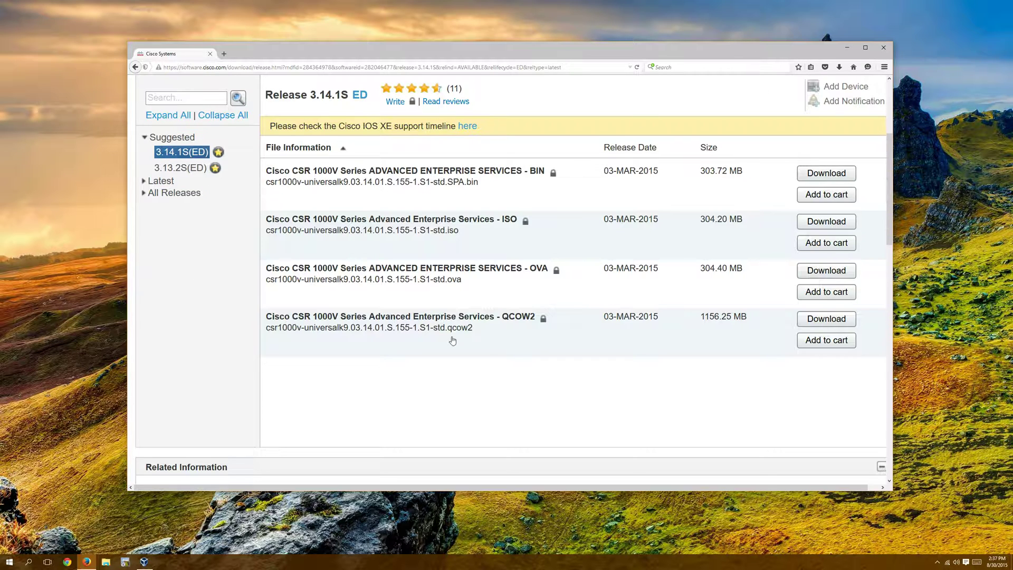
click(144, 181)
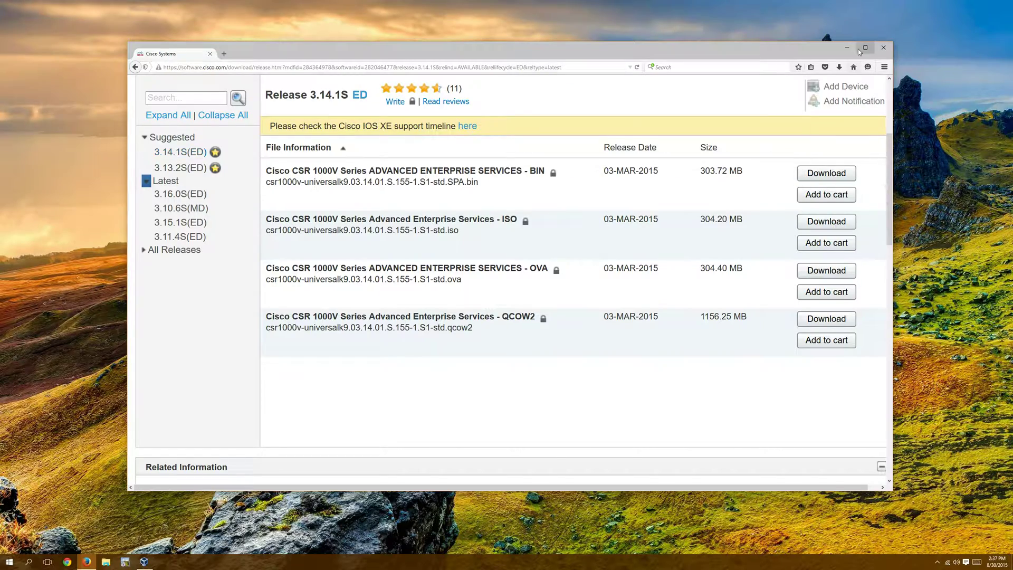
click(883, 47)
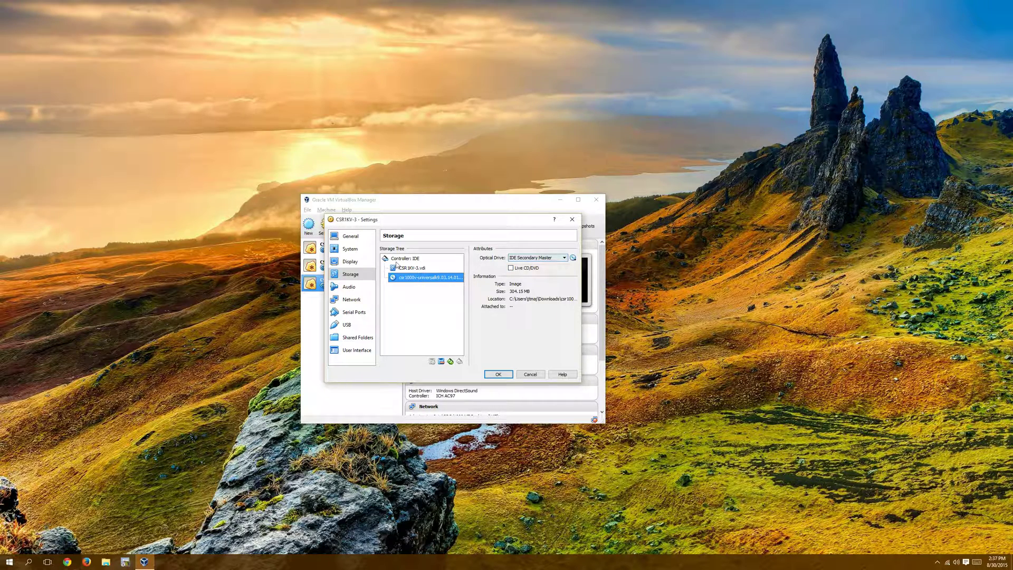
- Save the storage settings with the ISO, then reopen settings and pick COM1 for the serial port
click(498, 374)
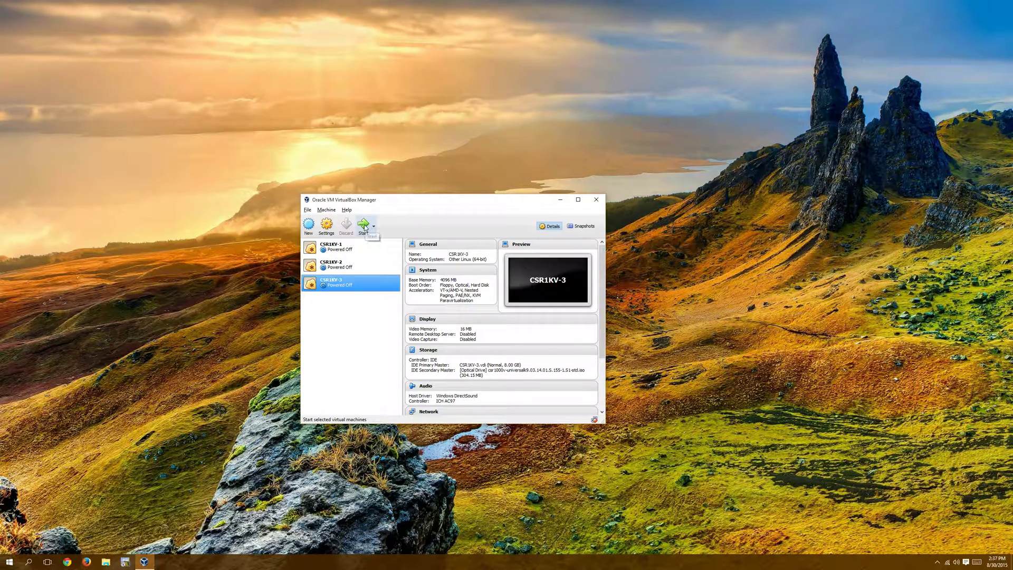
click(326, 225)
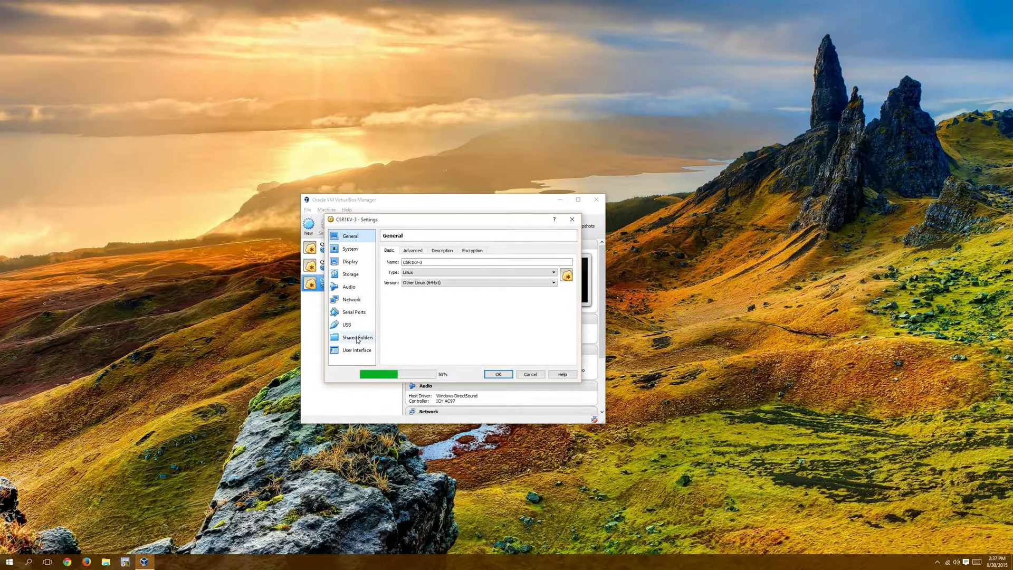
click(353, 312)
click(452, 270)
click(438, 277)
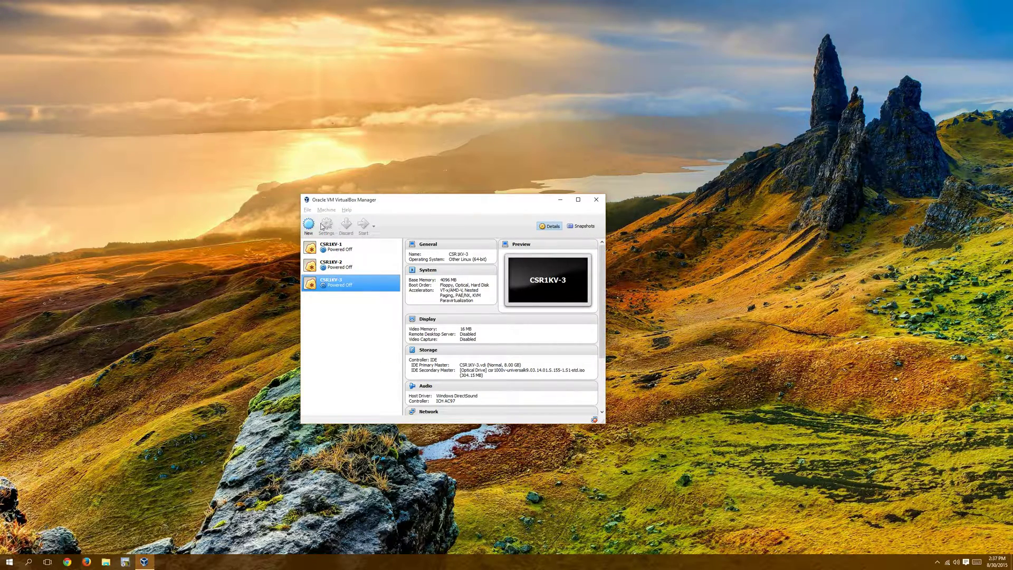
scroll(544, 364, down, 1)
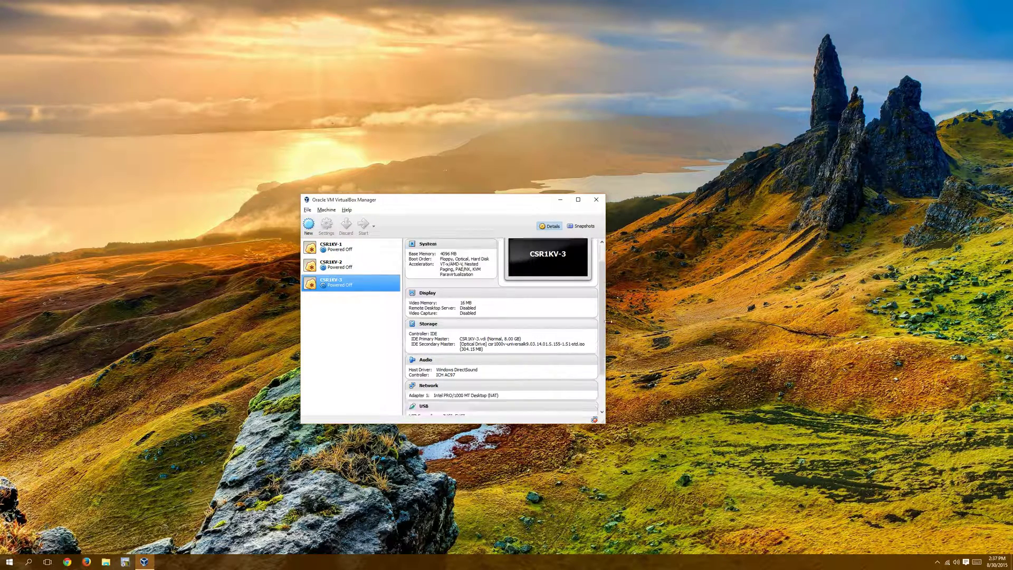
drag(601, 330, 598, 376)
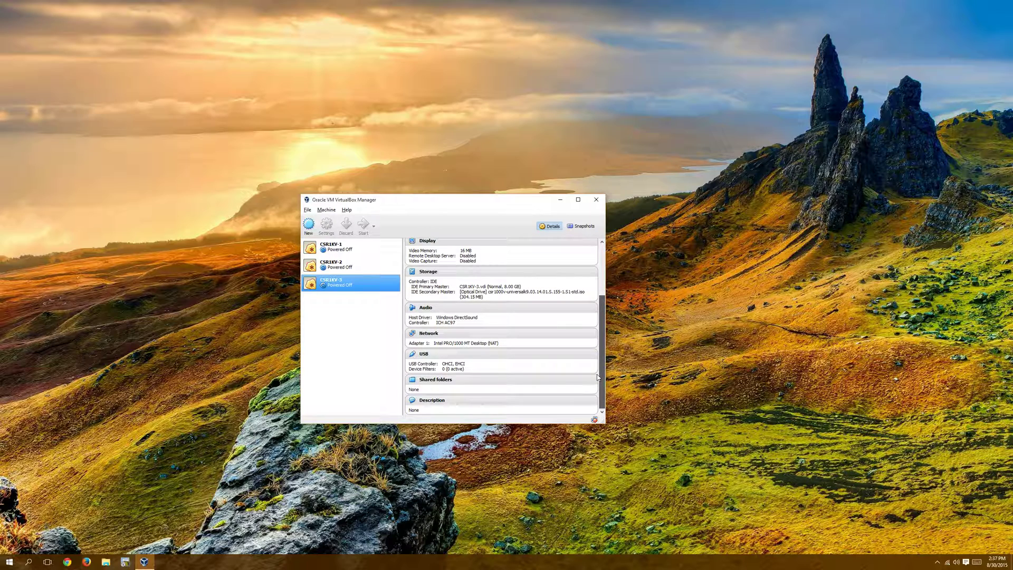
- Cancel a new-machine dialog, reselect CSR1KV-3 and open its settings again
click(309, 225)
click(512, 372)
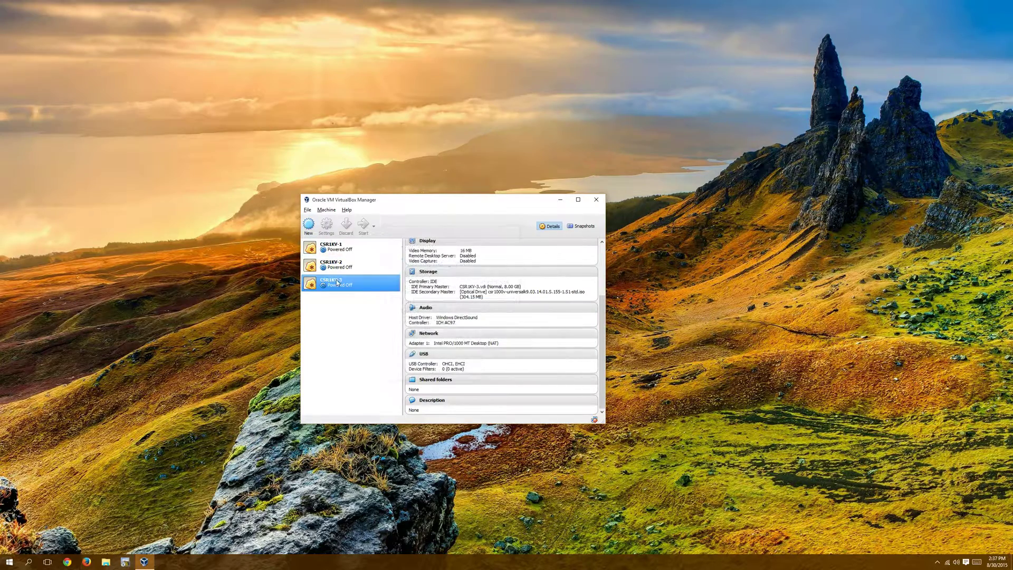
scroll(410, 301, up, 3)
click(338, 263)
click(338, 281)
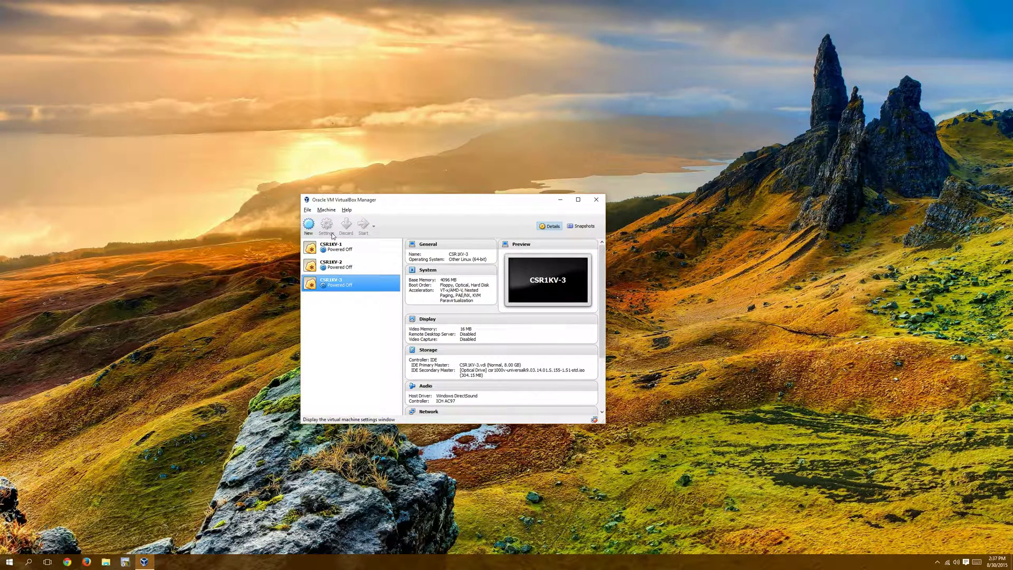
drag(478, 200, 547, 216)
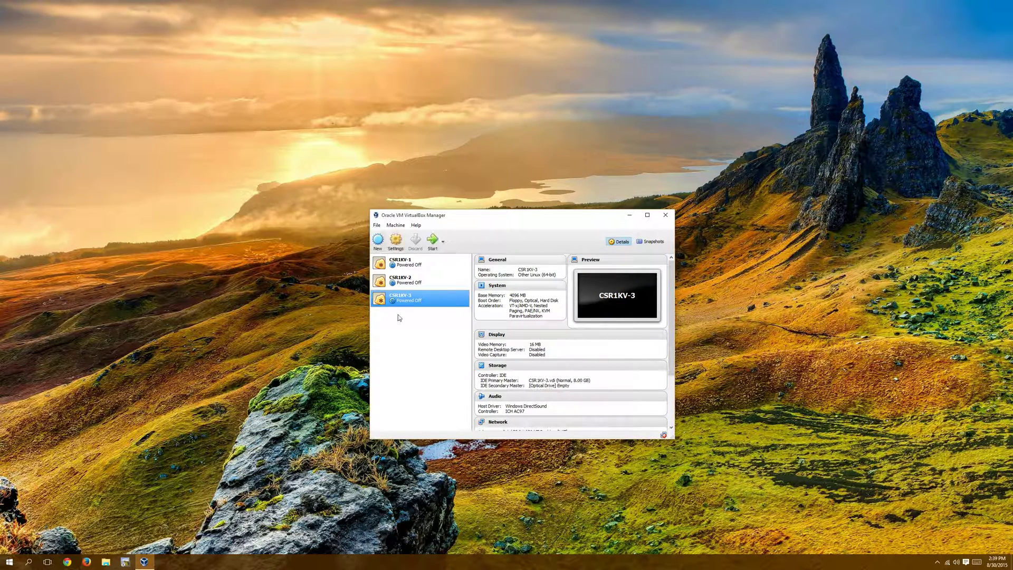
click(394, 242)
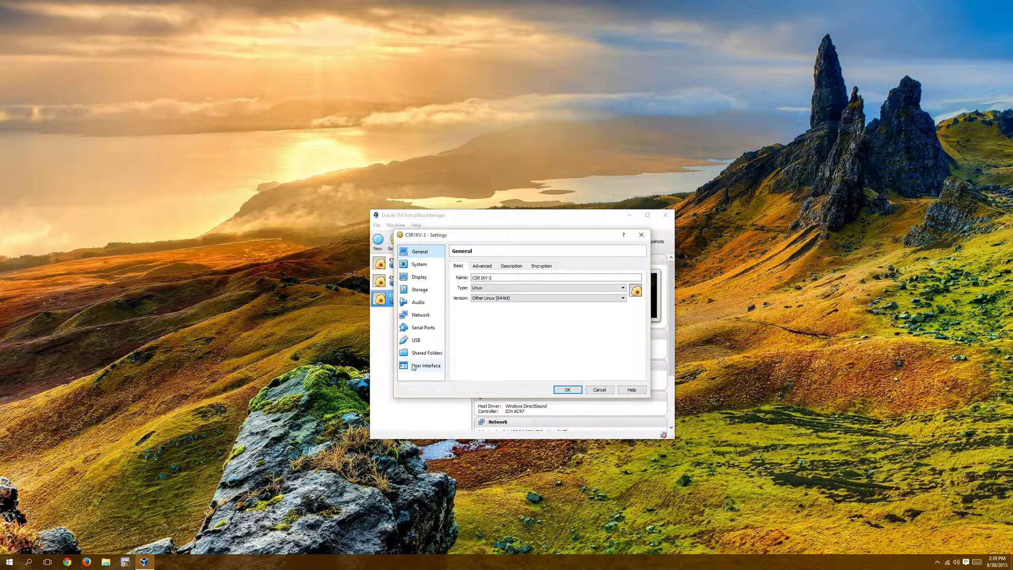
- Enable serial port COM1, mount the csr1000v ISO in the empty optical drive, and save
click(421, 327)
click(471, 277)
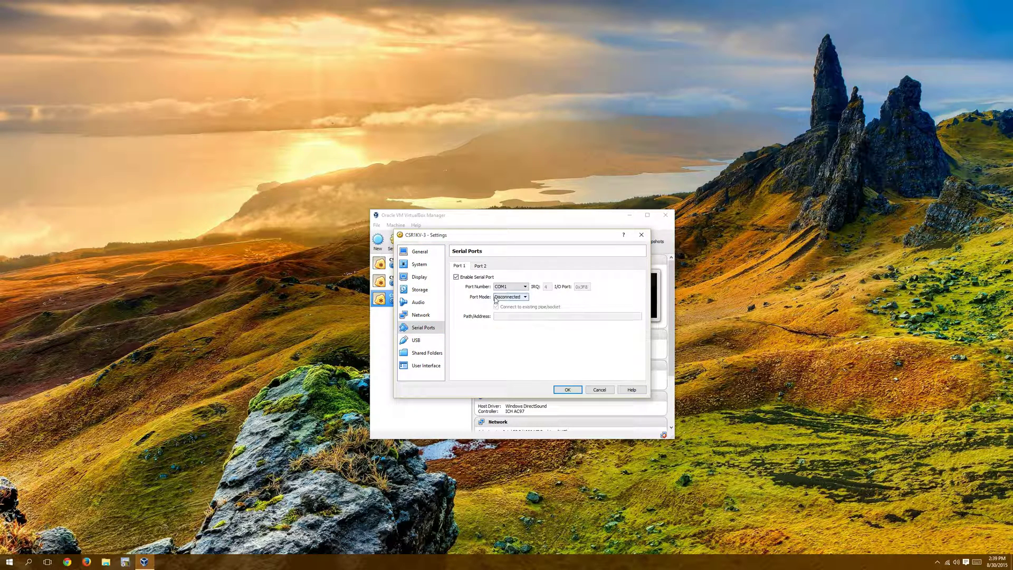
click(422, 253)
click(420, 265)
click(422, 277)
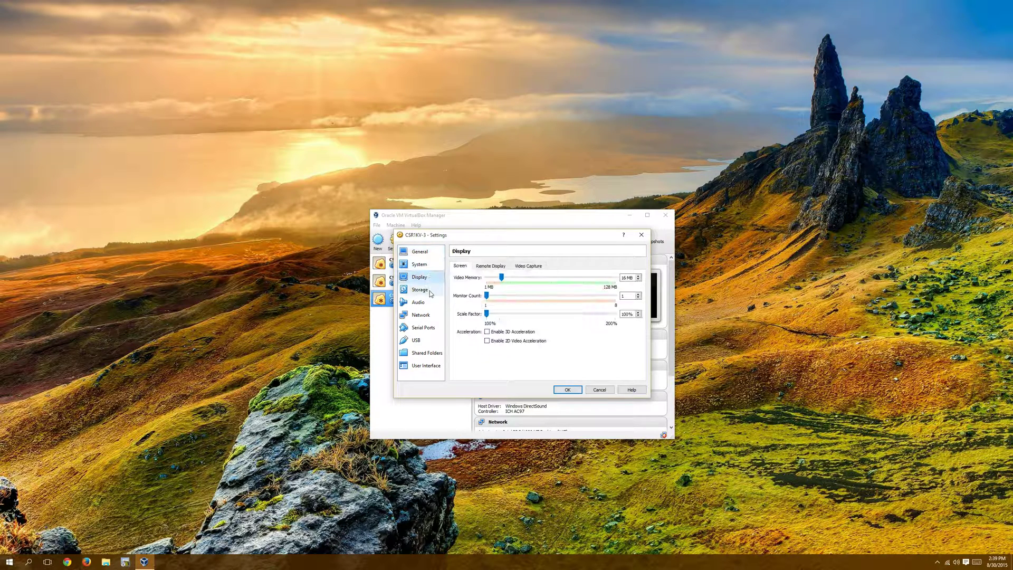
click(430, 292)
click(478, 294)
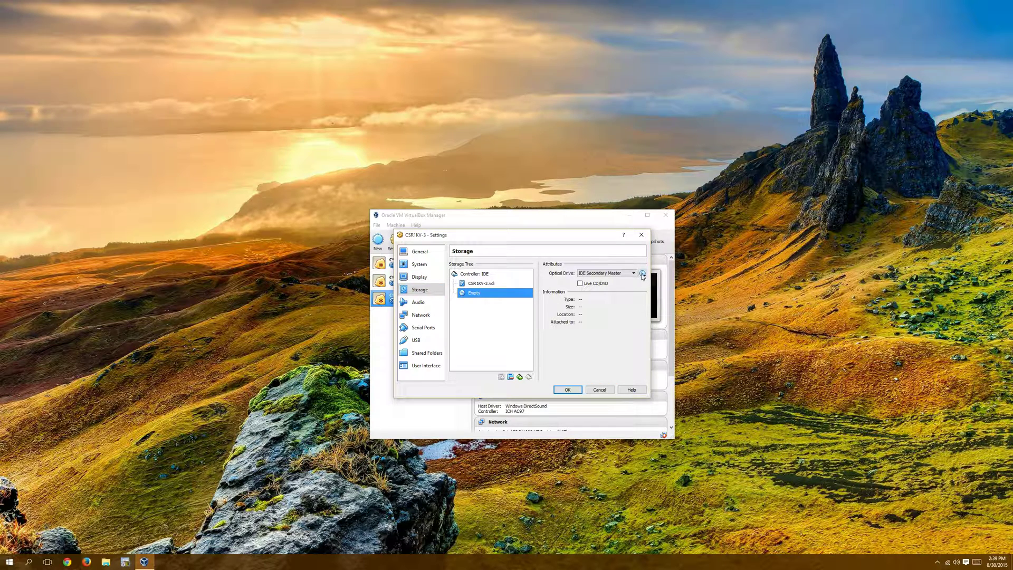
click(642, 273)
click(647, 290)
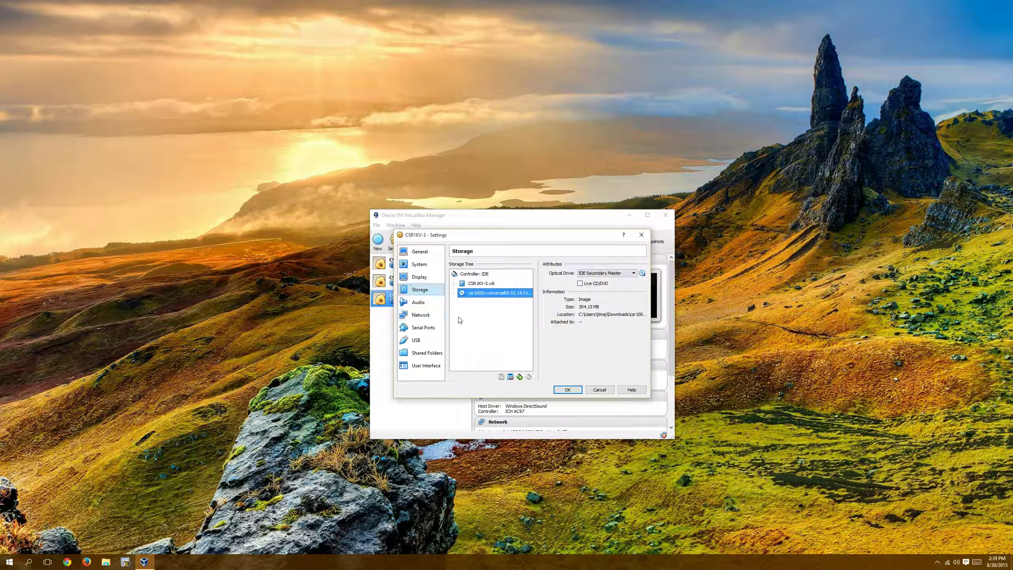
click(568, 391)
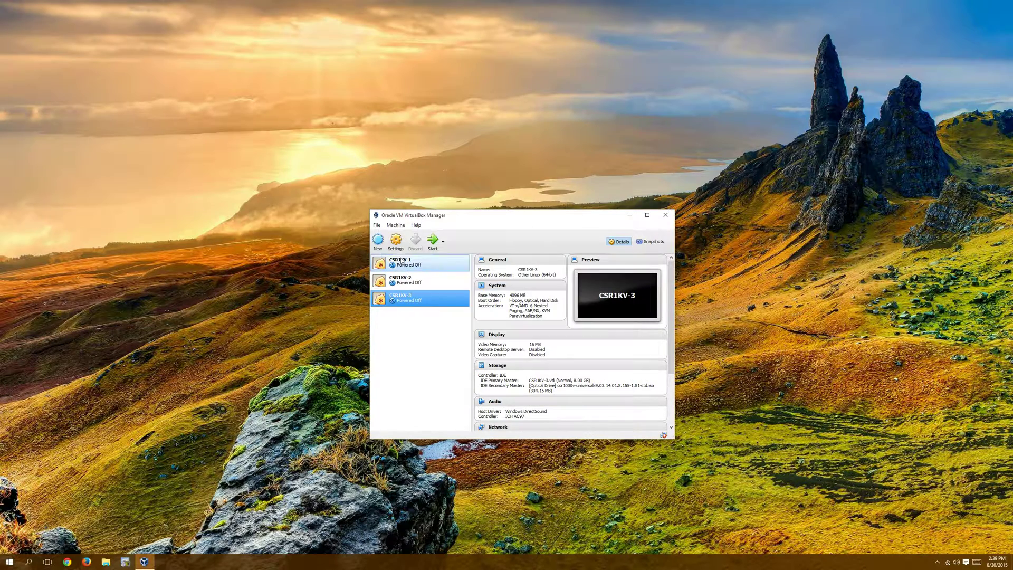
- Start CSR1KV-3, dismiss the auto-capture notice and boot the GRUB Autodetect entry
click(428, 238)
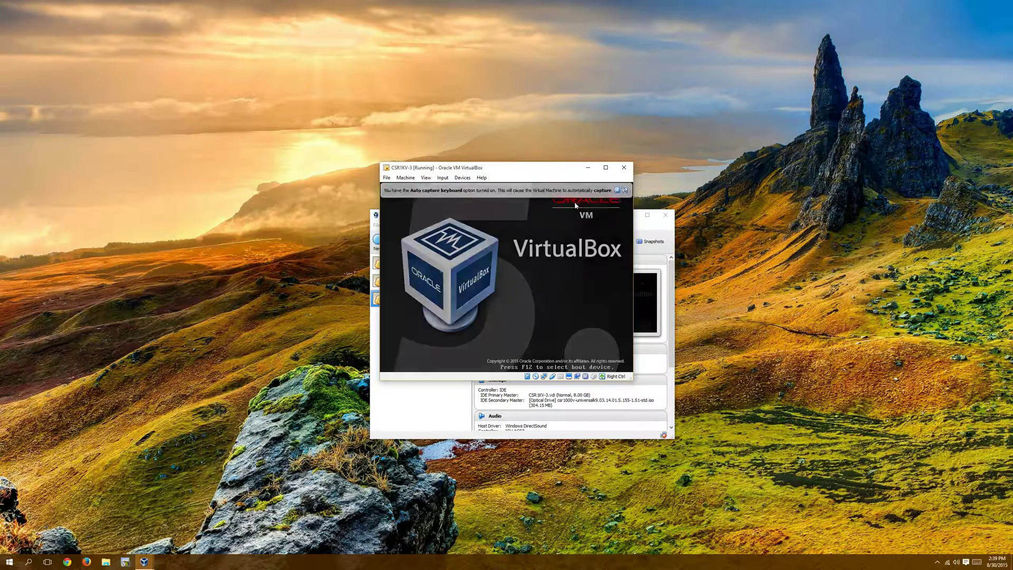
click(625, 190)
drag(527, 168, 502, 217)
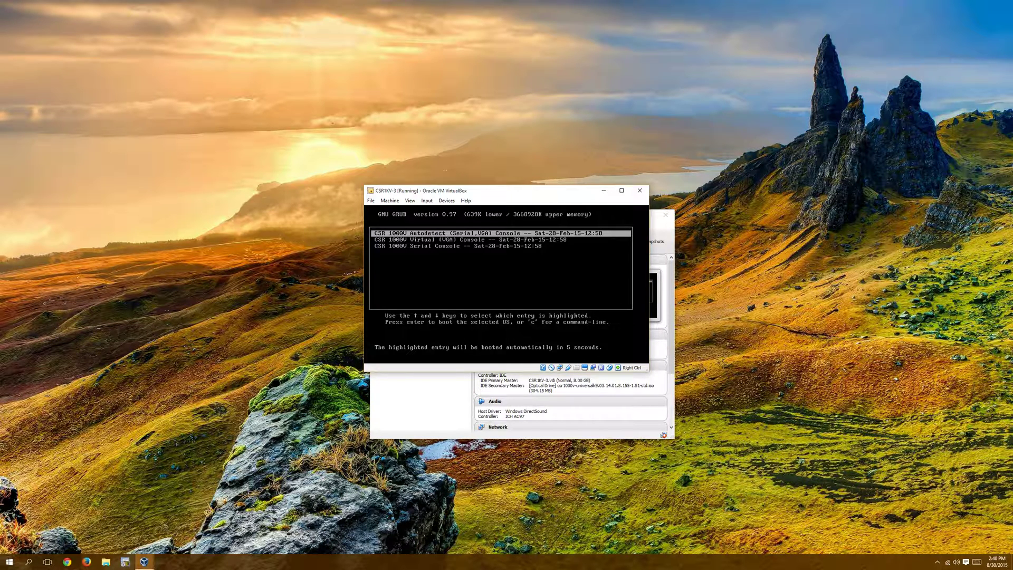
key(Return)
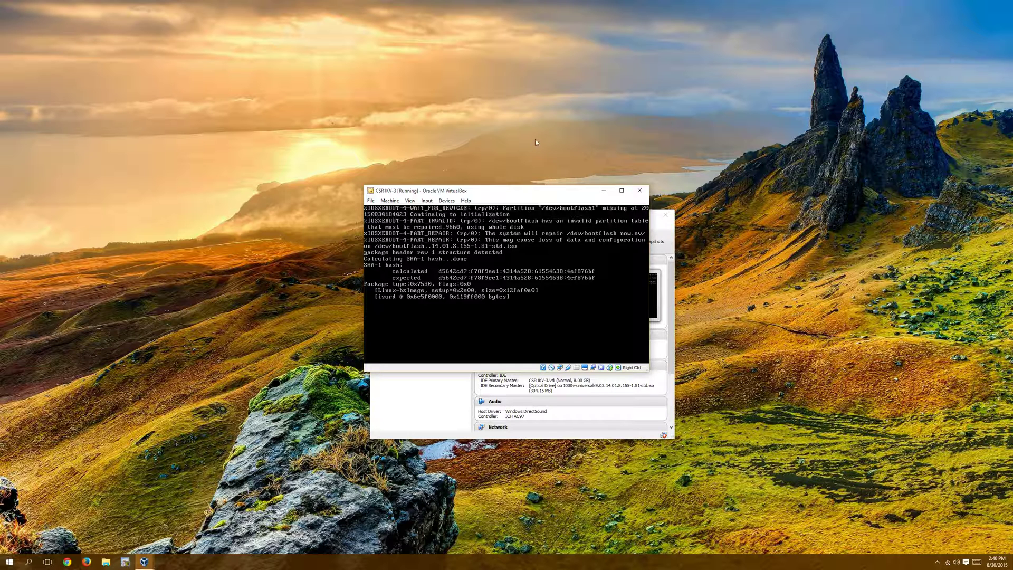
drag(535, 191, 450, 208)
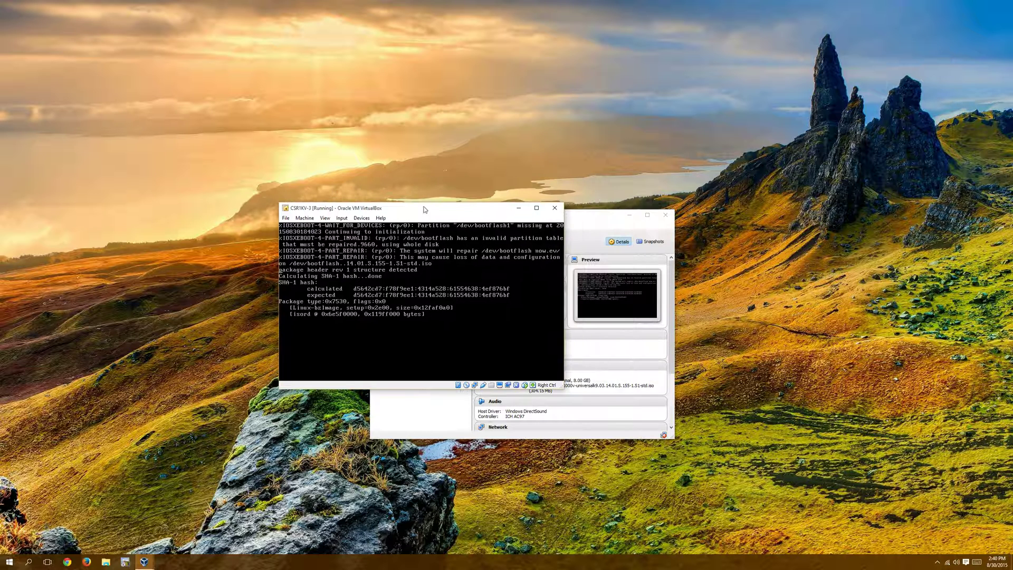
drag(304, 208, 373, 220)
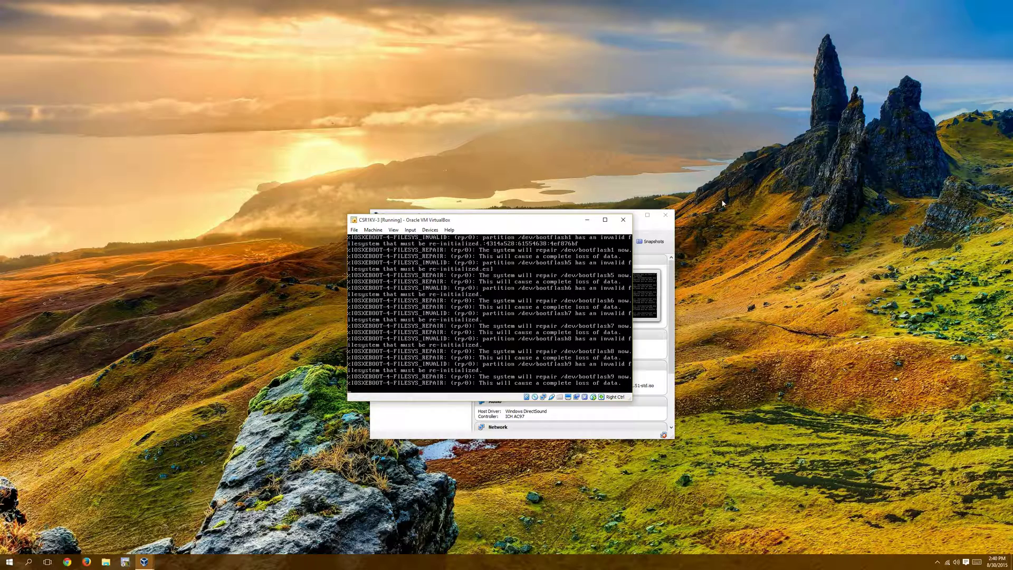
drag(479, 221, 523, 205)
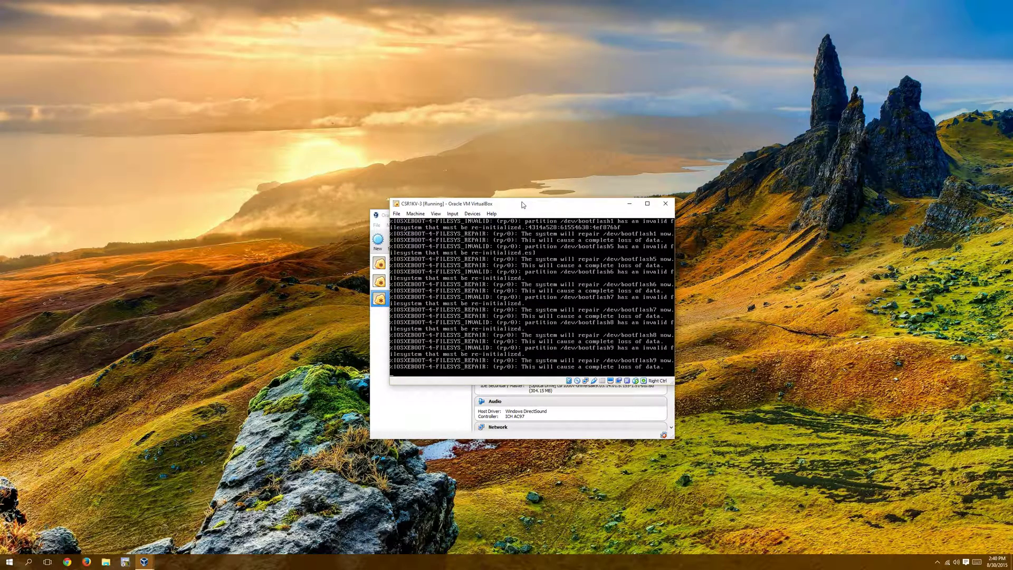
drag(522, 205, 492, 202)
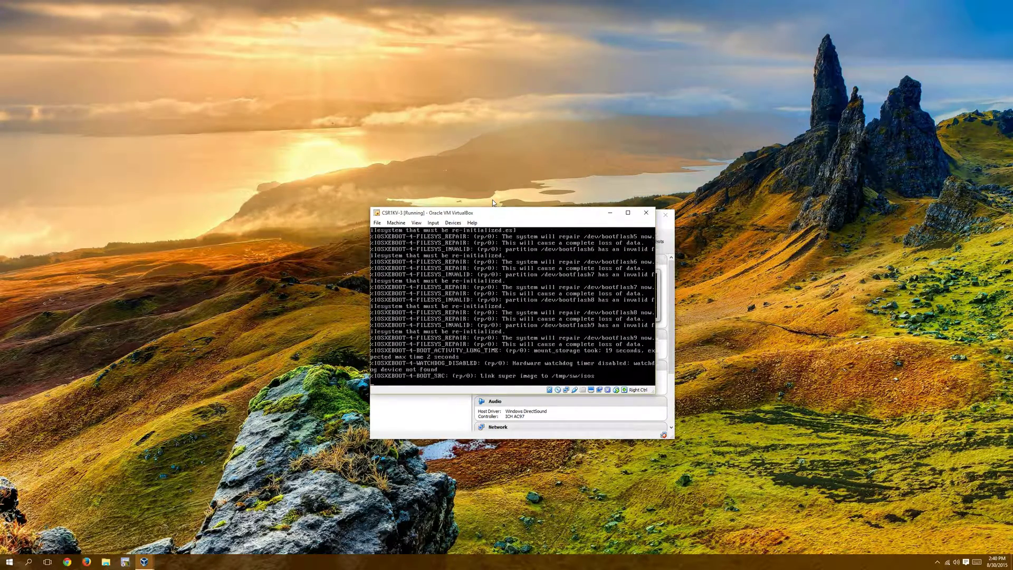
click(503, 180)
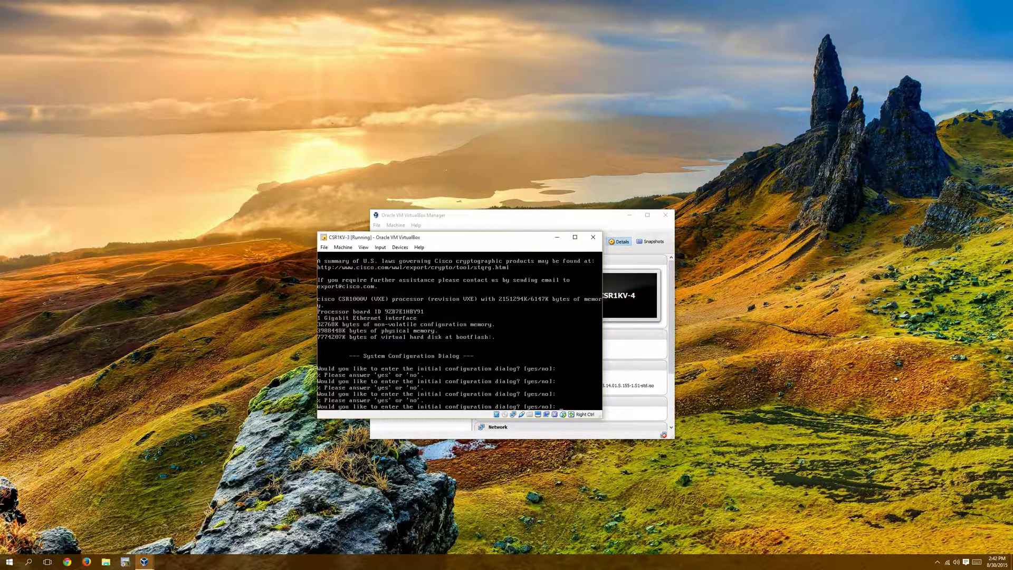
- Answer no to initial setup, run en and wr, then enter conf t
text(no)
key(Return)
key(Return)
key(Return)
key(Return)
key(Return)
key(Return)
key(Return)
key(Return)
key(Return)
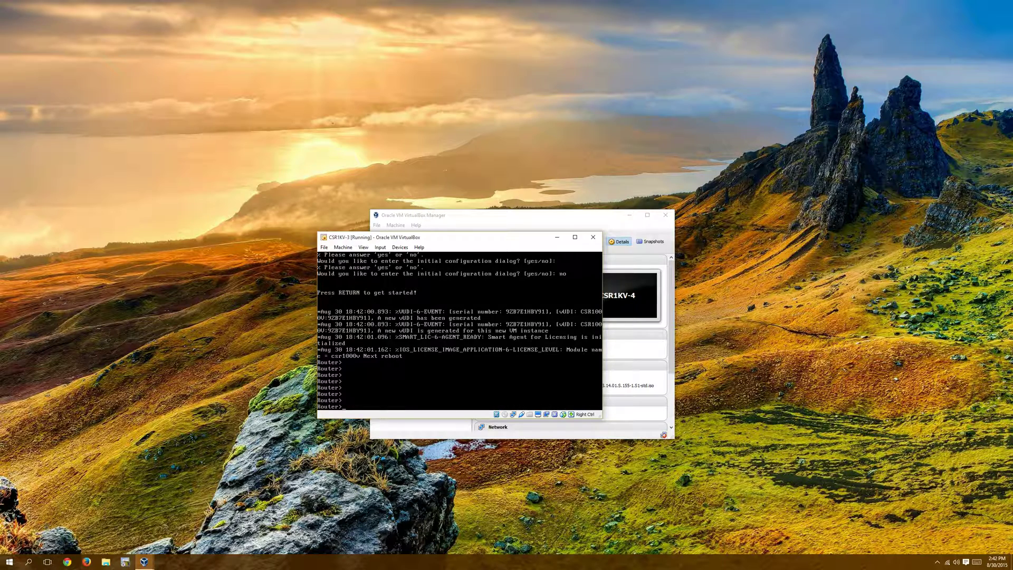
key(Return)
key(Return)
key(Return)
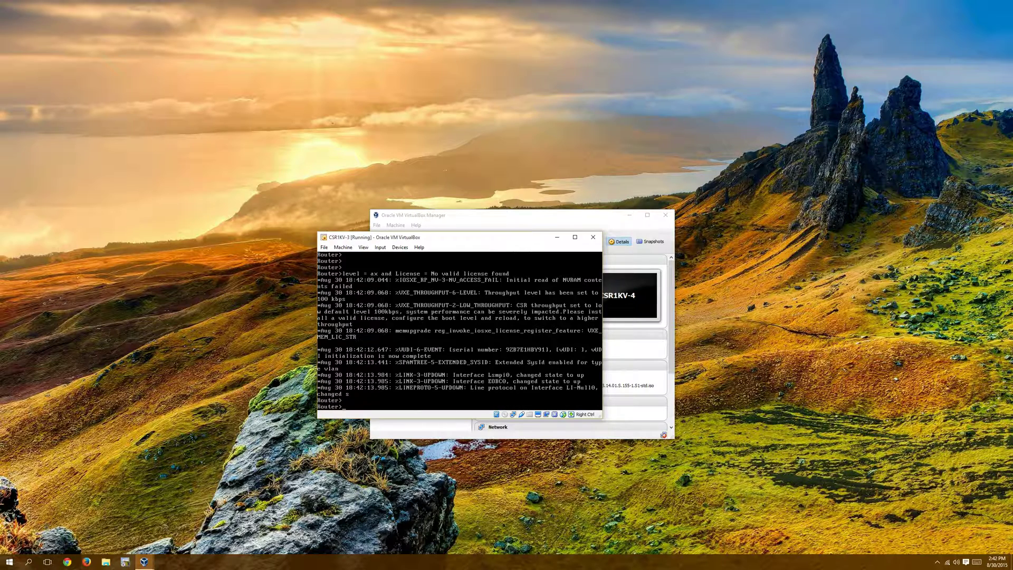
text(en)
key(Return)
key(Return)
key(Return)
key(Return)
text(wr)
key(Return)
key(Return)
key(Return)
key(Return)
key(Return)
key(Return)
key(Return)
key(Return)
key(Return)
key(Return)
key(Return)
key(Return)
key(Return)
key(Return)
key(Return)
key(Return)
key(Return)
key(Return)
key(Return)
key(Return)
key(Return)
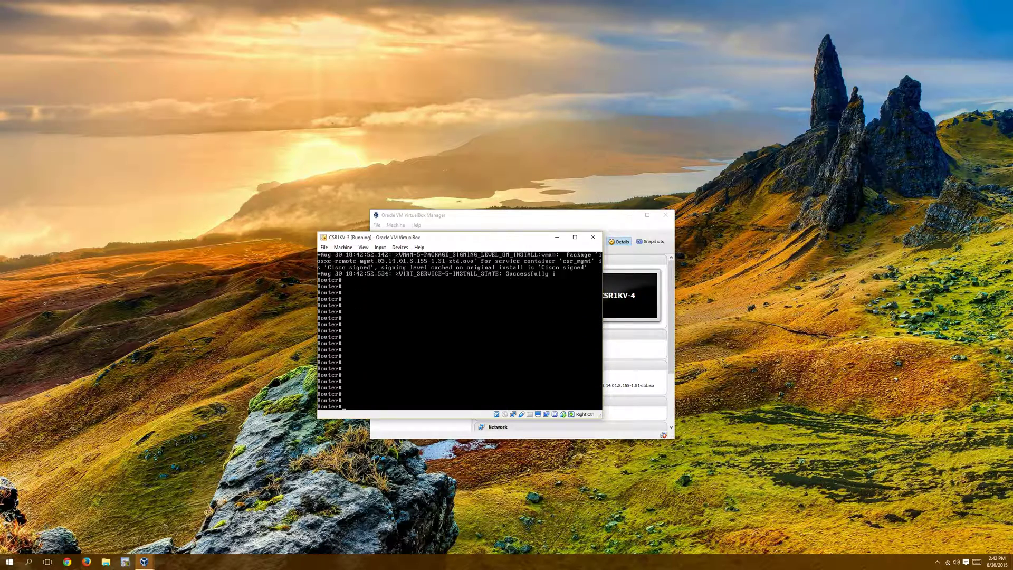
key(Return)
key(Return)
key(Return)
key(Return)
key(Return)
key(Return)
key(Return)
key(Return)
key(Return)
key(Return)
key(Return)
key(Return)
key(Return)
key(Return)
key(Return)
key(Return)
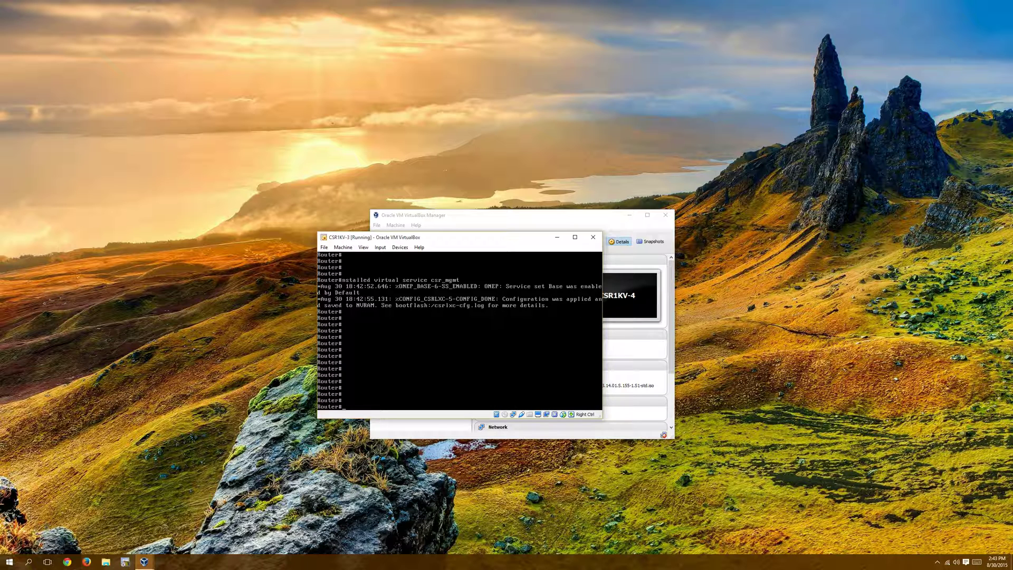
text(conf t)
key(Return)
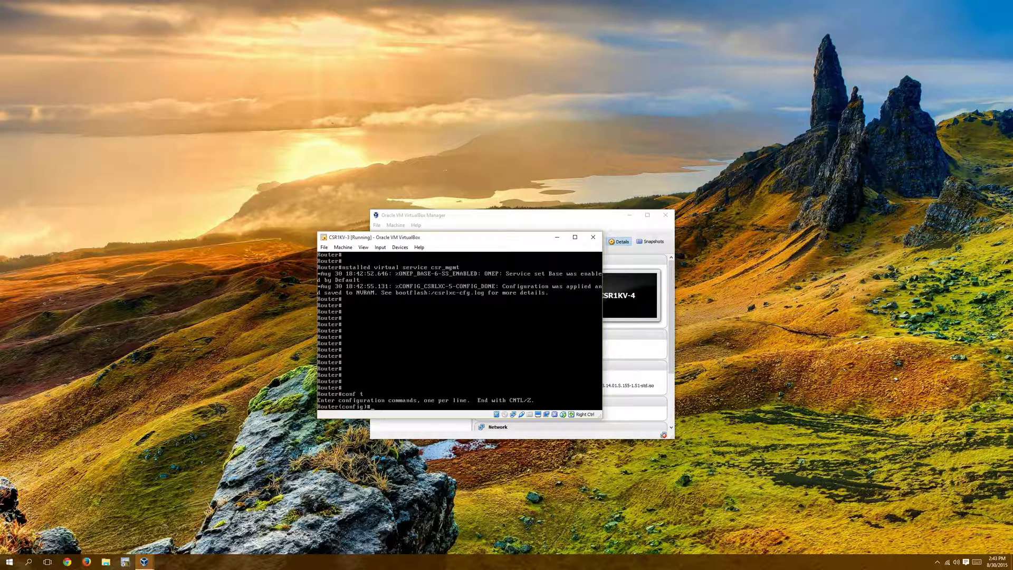
- Apply platform console serial using Tab completion, exit config mode and save with wr
text(plat)
key(Tab)
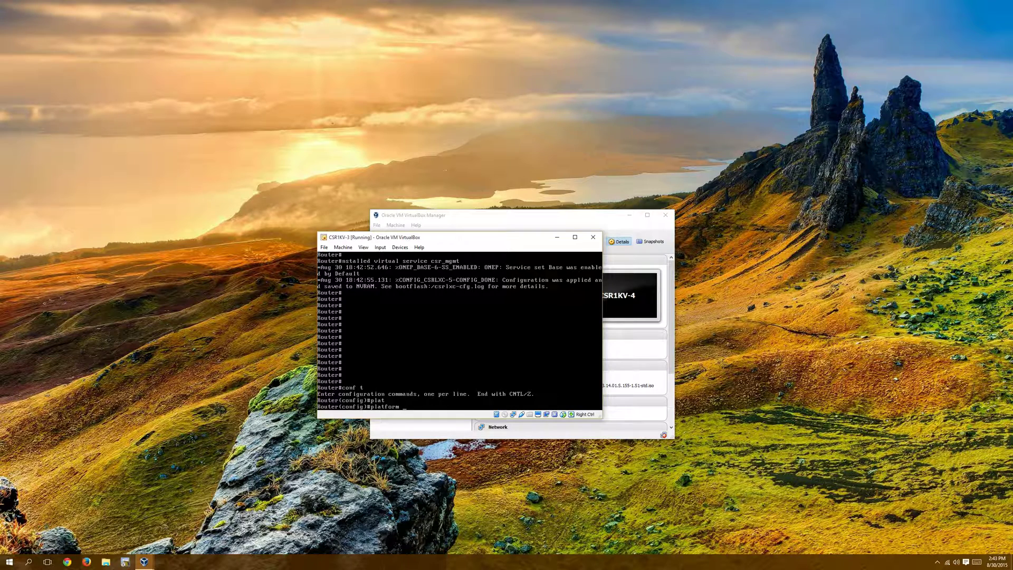
text(con)
key(Tab)
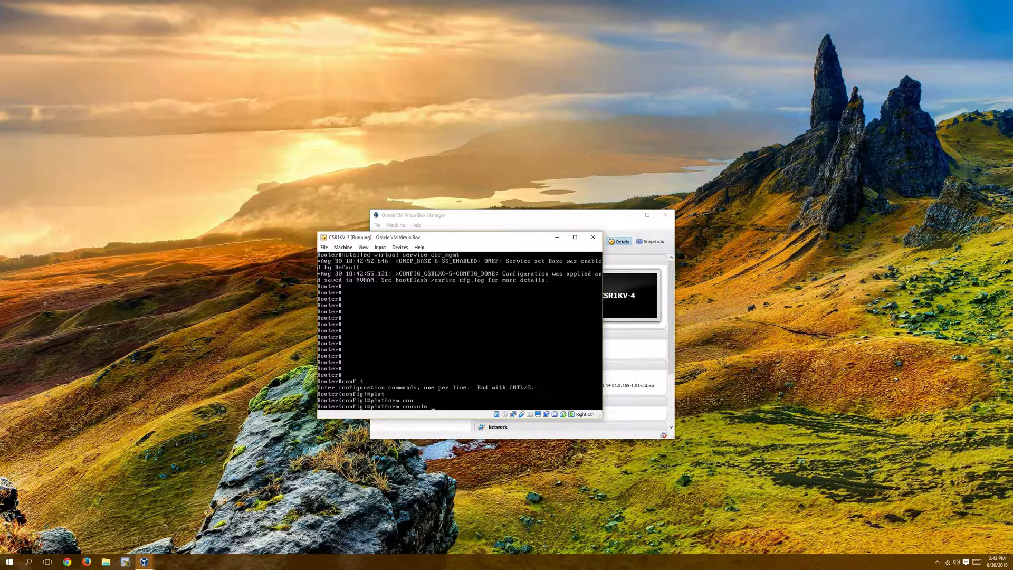
text(ser)
key(Tab)
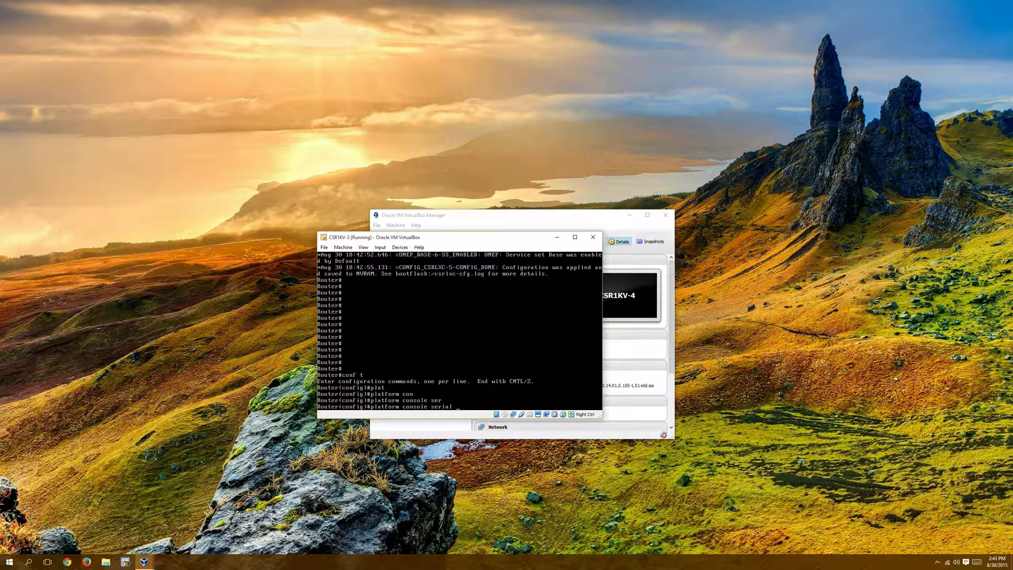
key(Return)
key(Return)
key(Return)
key(Return)
key(Return)
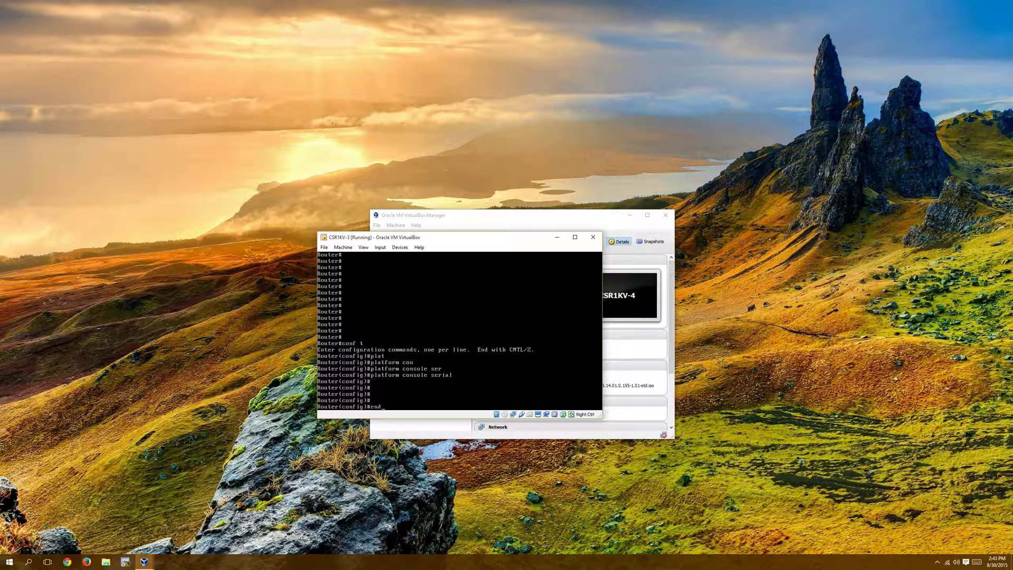
key(Return)
text(wr)
key(Return)
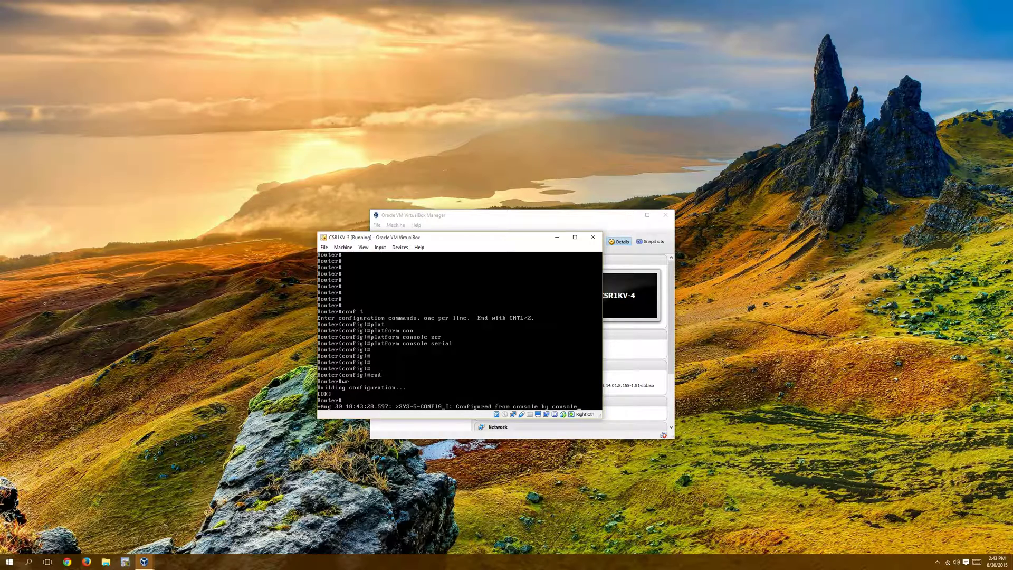
- Look through the CSR1KV-3 VM window's menus, then bring the VirtualBox Manager forward
click(324, 247)
click(430, 241)
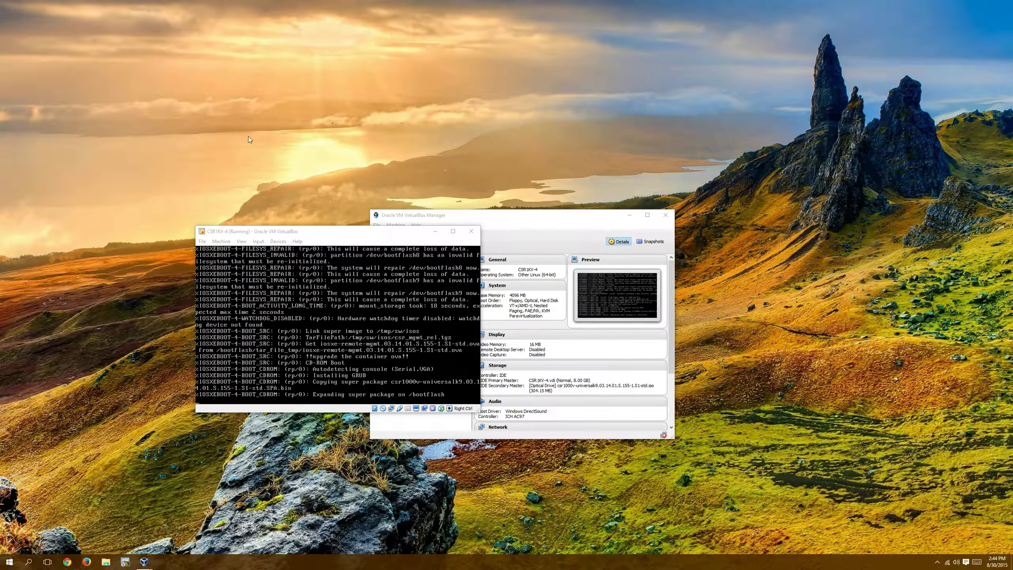
click(510, 211)
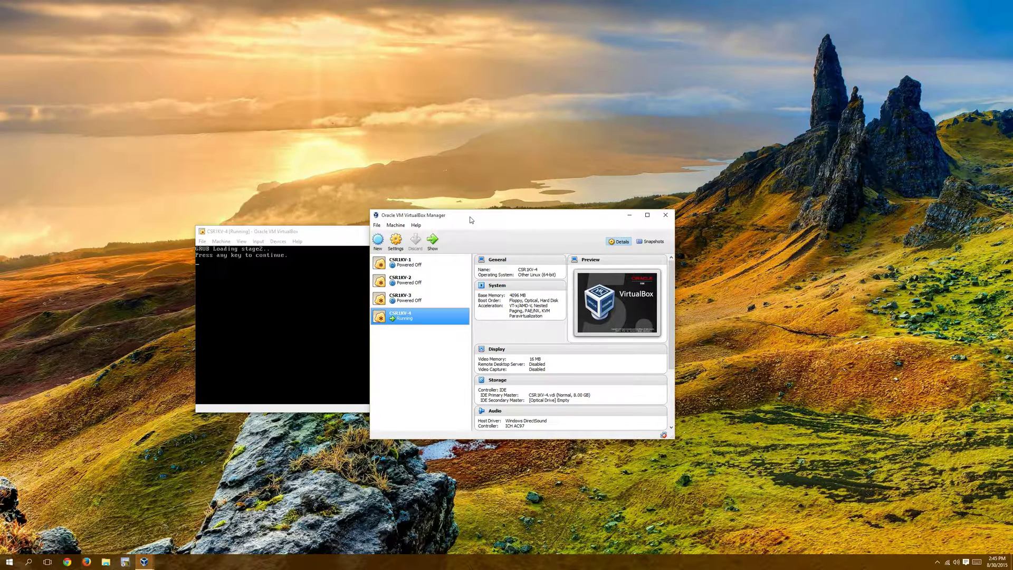
- Review the host-only networks in VirtualBox Preferences > Network, then open Windows network settings
click(378, 226)
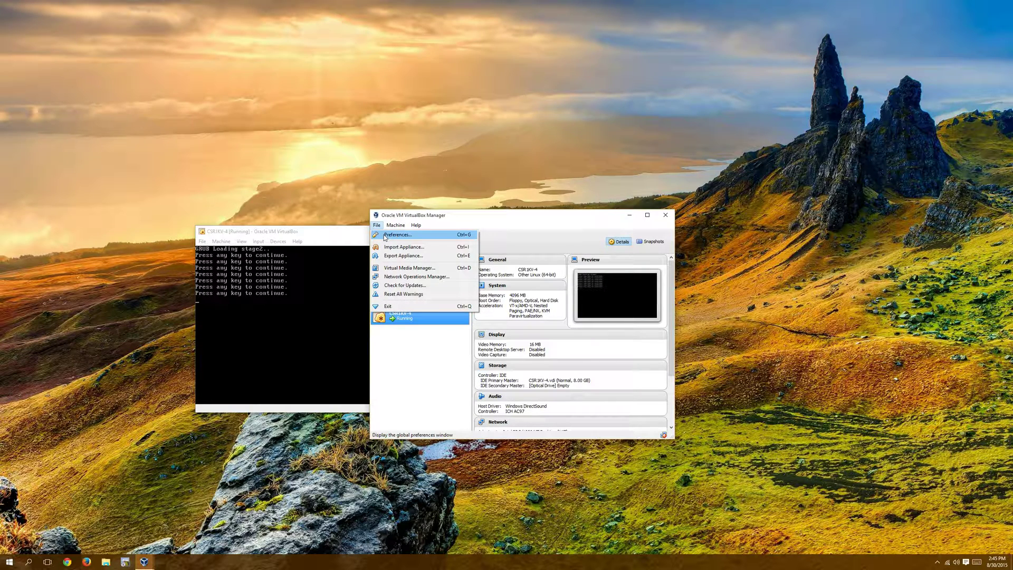
click(396, 234)
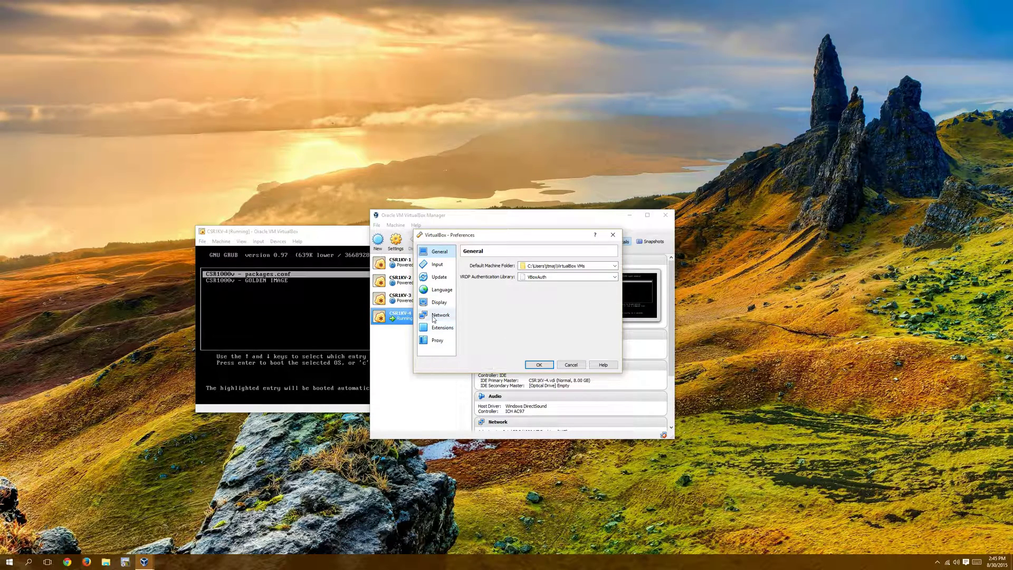
click(440, 315)
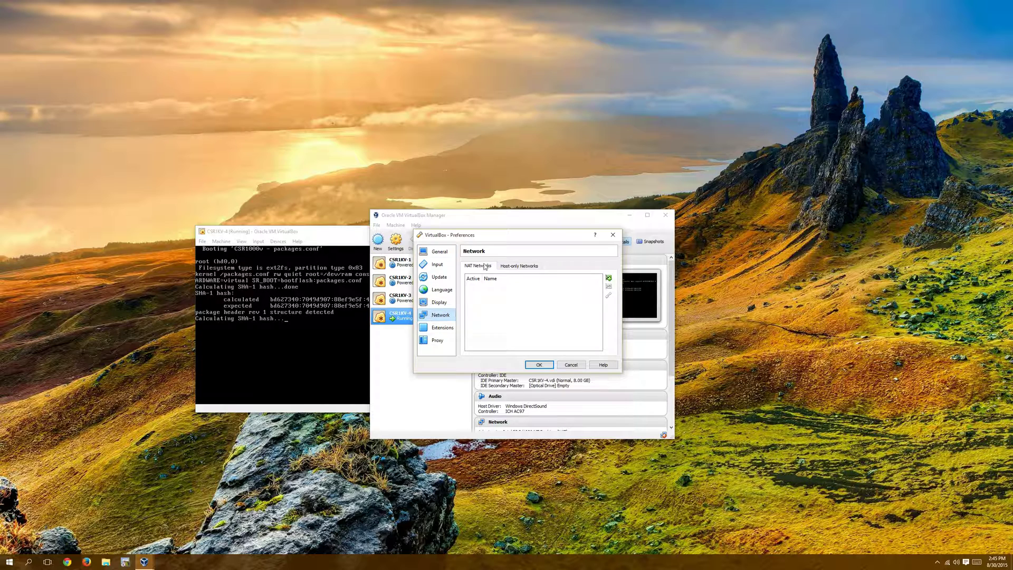
click(511, 267)
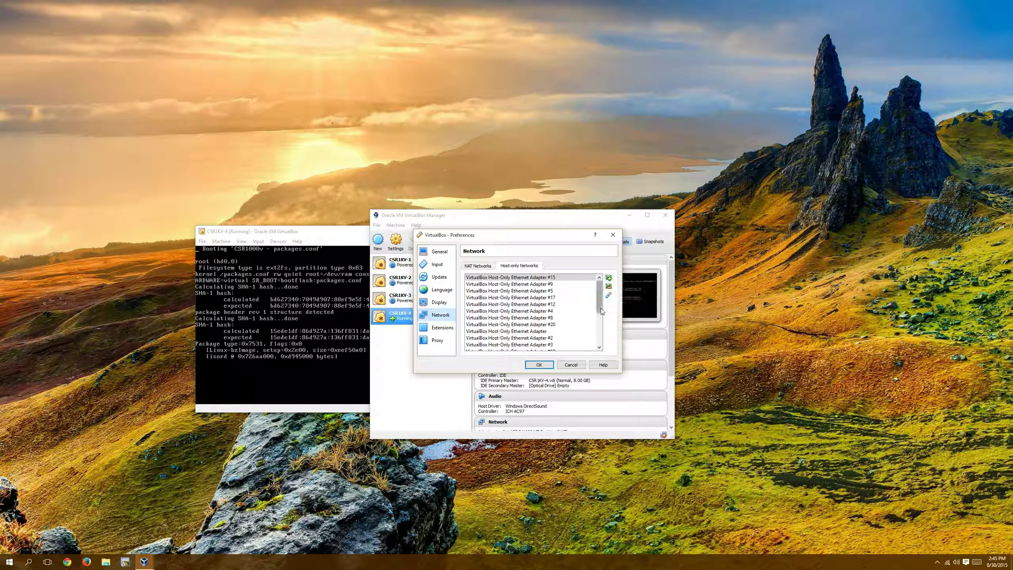
mouse_move(600, 307)
mouse_down()
mouse_move(601, 350)
mouse_move(600, 287)
mouse_up()
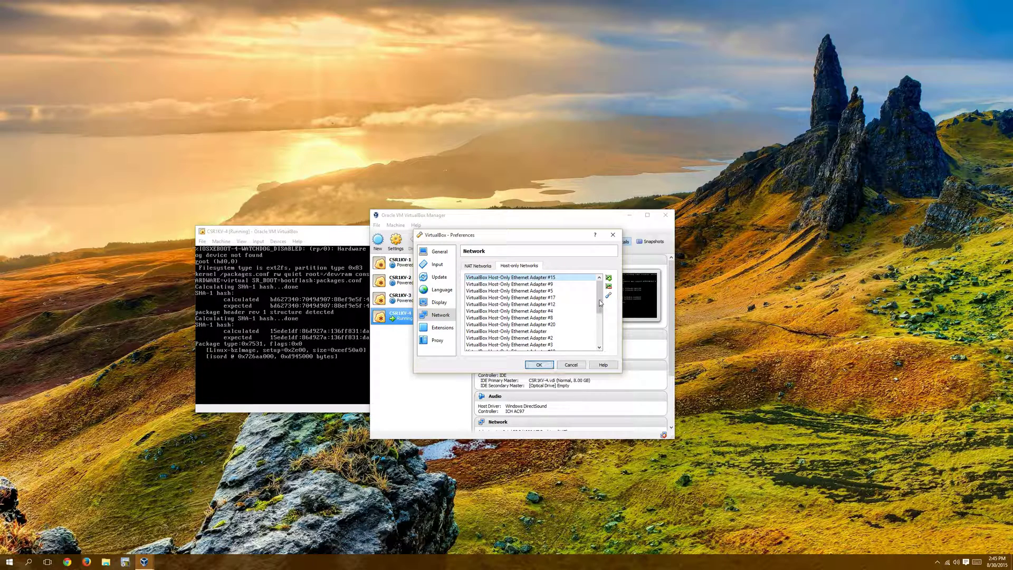
click(548, 367)
click(958, 566)
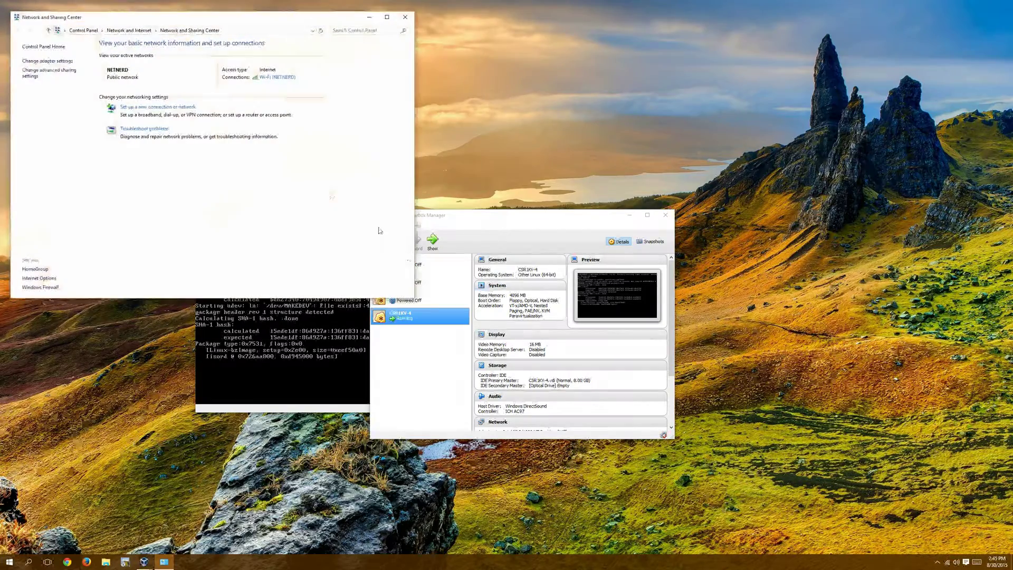
- Review the network adapter list, then close Network Connections and Network and Sharing Center
click(39, 61)
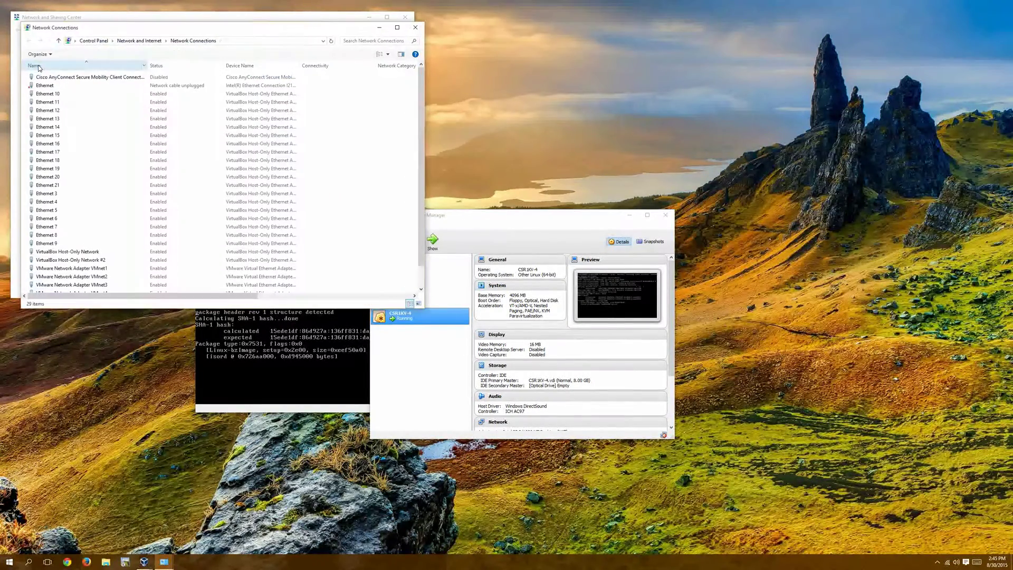
scroll(369, 110, down, 3)
click(417, 27)
click(405, 17)
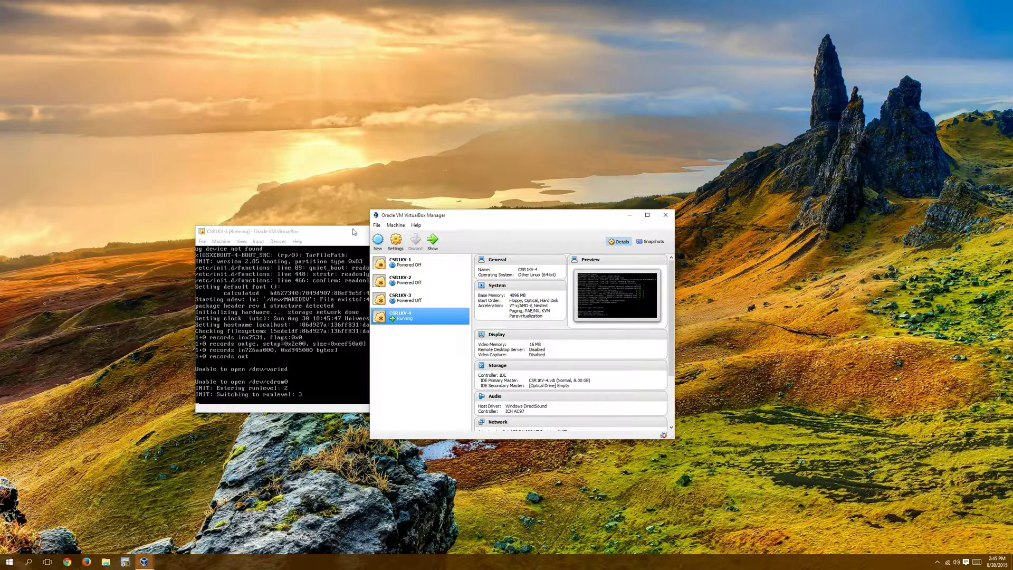
drag(354, 233, 245, 279)
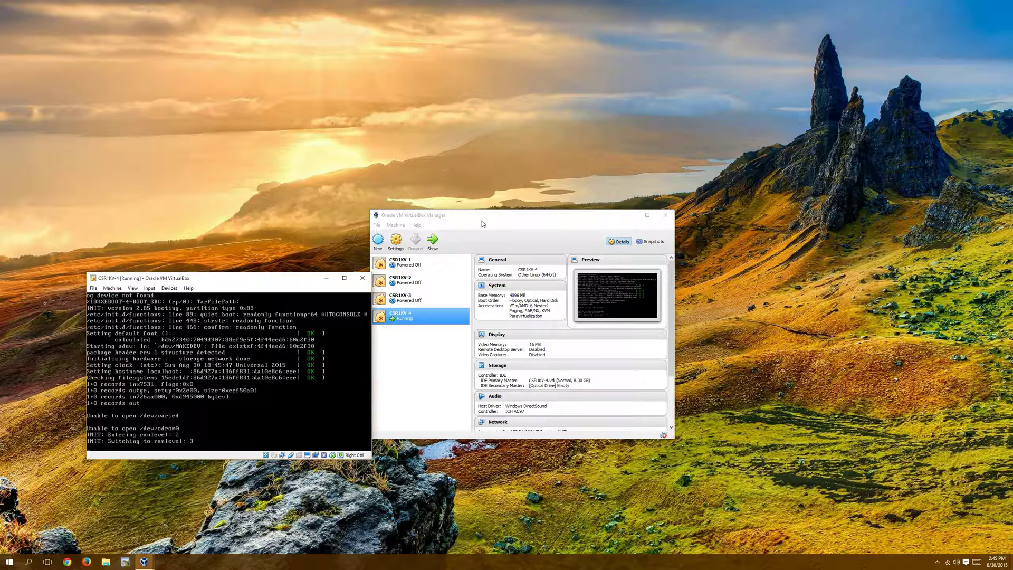
- Power off the CSR1KV-4 virtual machine and close VirtualBox Manager
drag(239, 278, 336, 274)
click(324, 182)
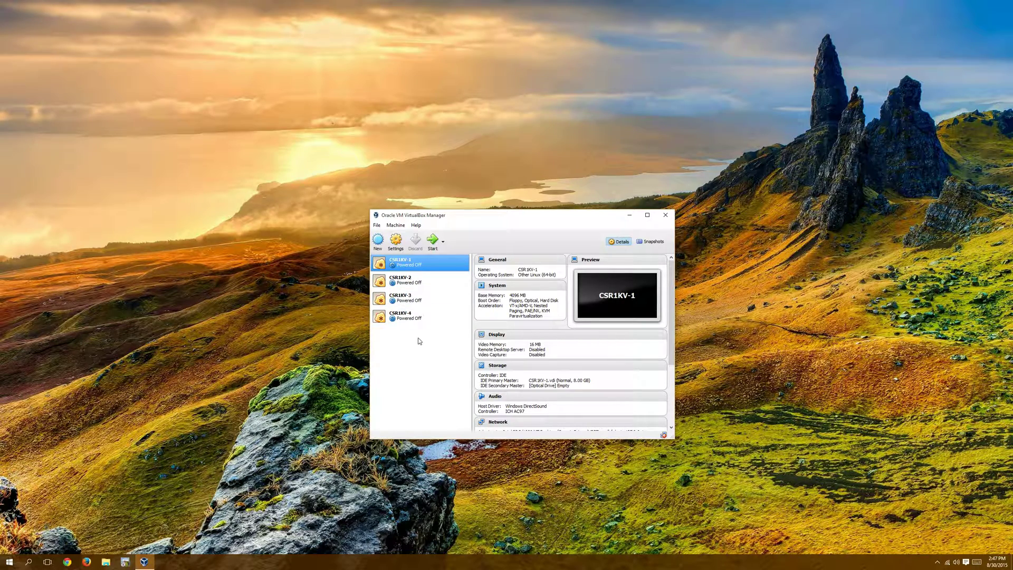
click(673, 220)
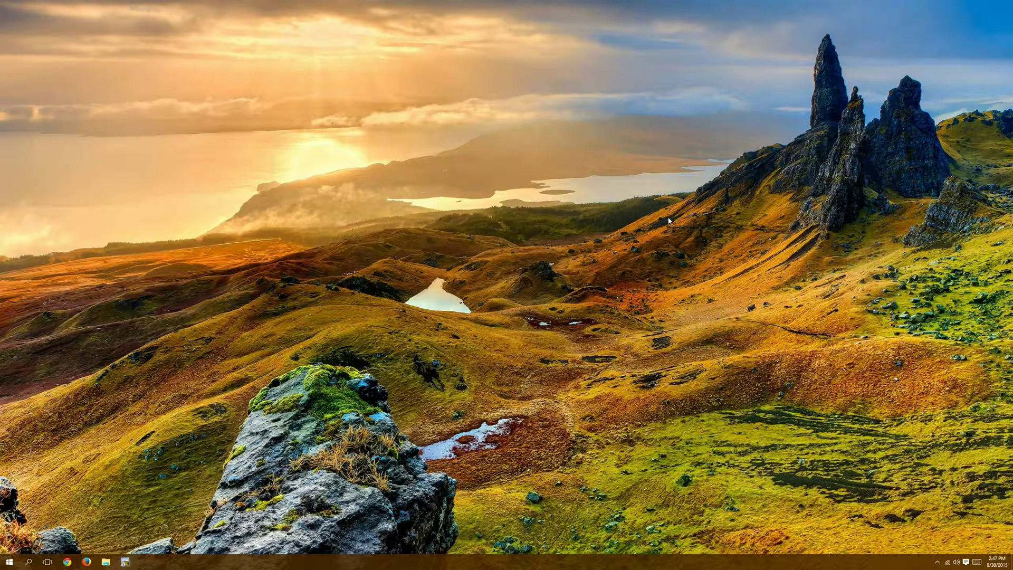
- Launch the GNS3 desktop app from the Windows search using 'gns3'
key(super)
text(gns3)
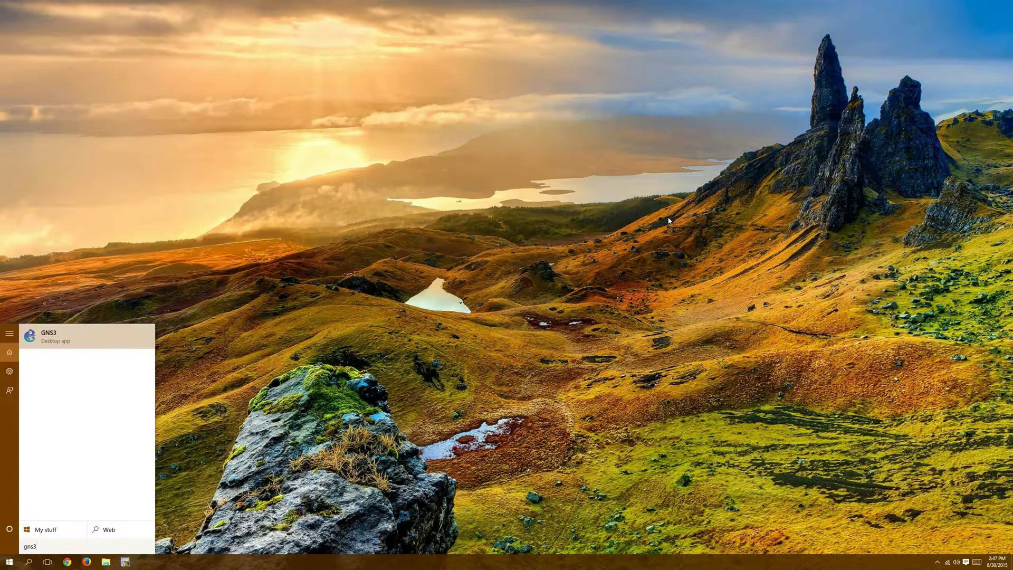
click(131, 347)
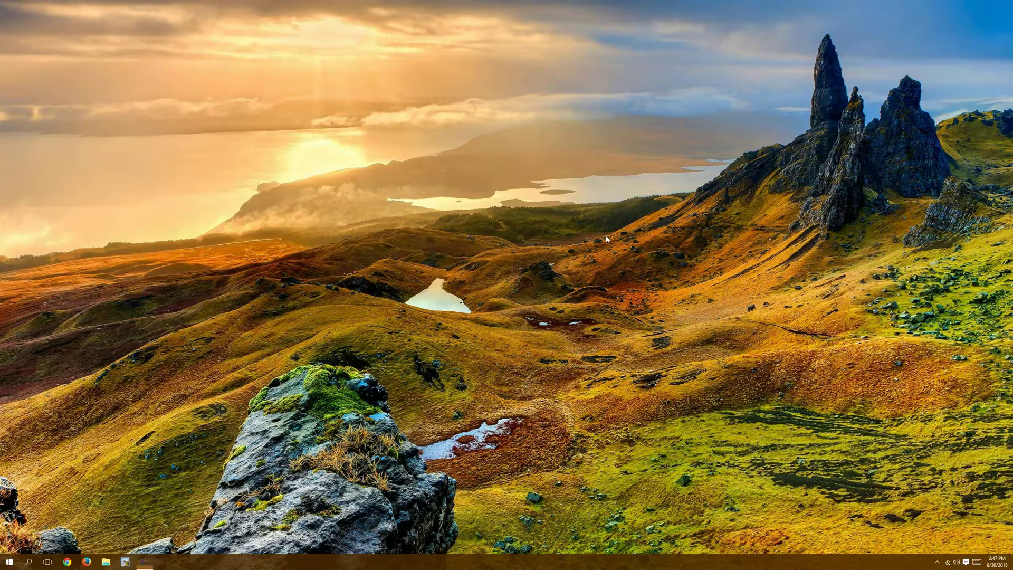
- Dismiss the new-project prompt, maximize GNS3 and open its Preferences
click(450, 292)
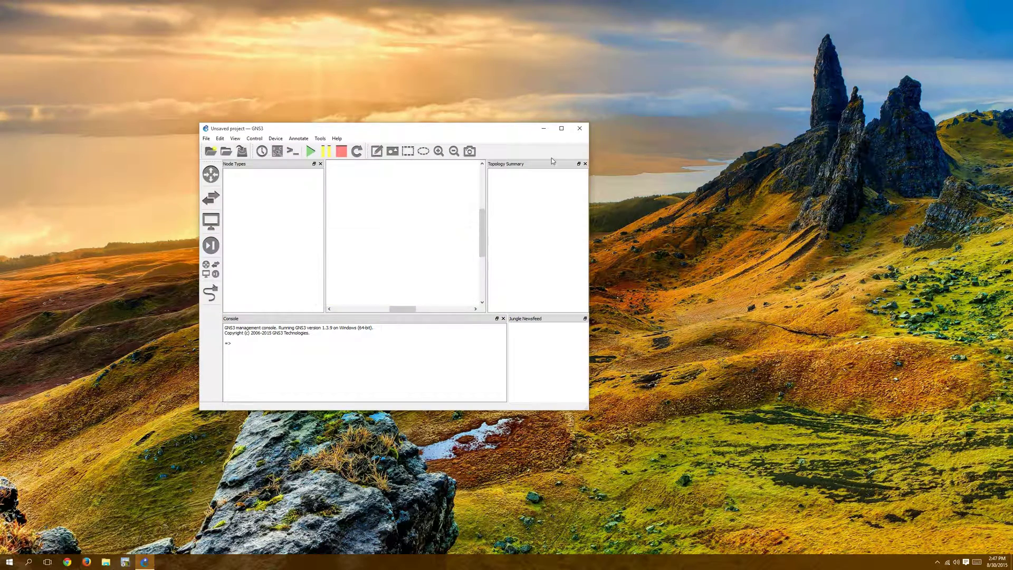
click(561, 128)
click(7, 12)
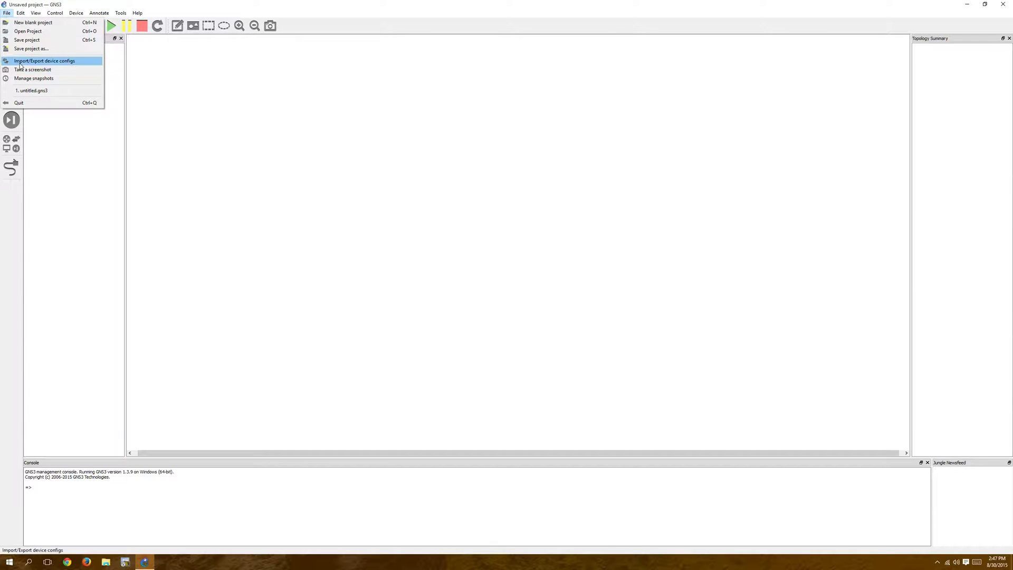
mouse_move(21, 13)
click(33, 43)
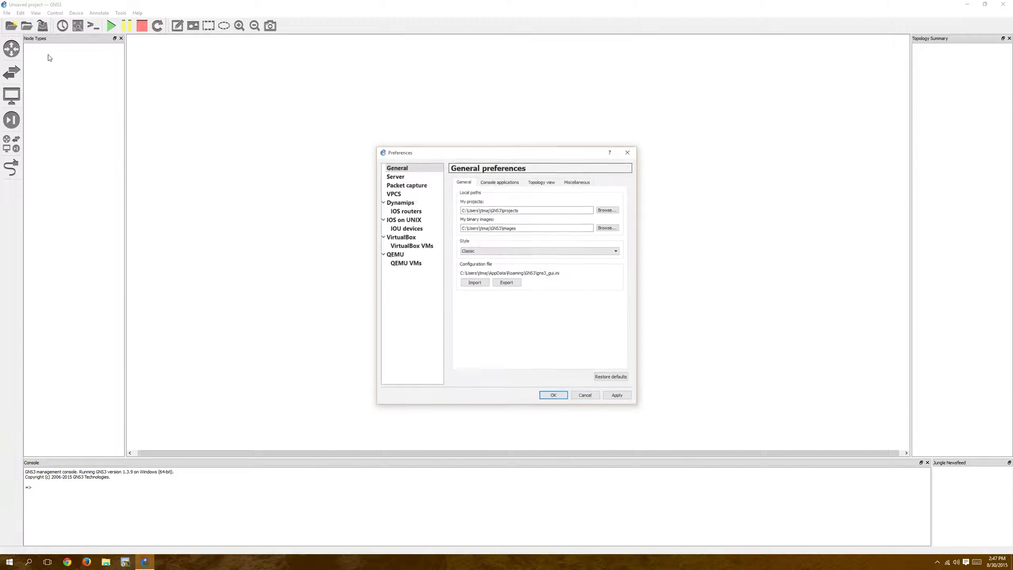
- Add a VirtualBox VM template for CSR1KV-3 and confirm its configuration
click(422, 247)
click(548, 382)
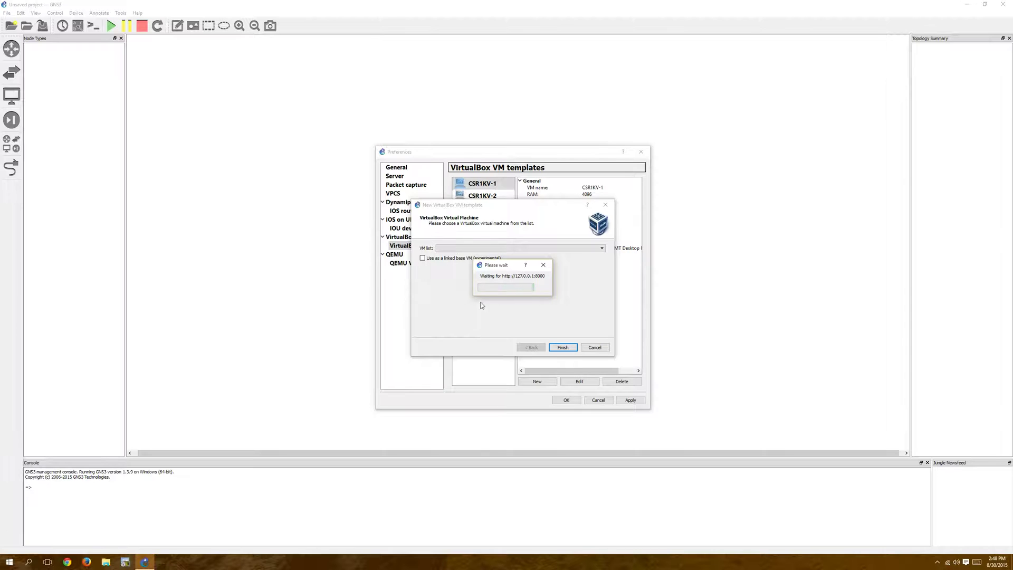
click(542, 248)
click(449, 255)
click(560, 348)
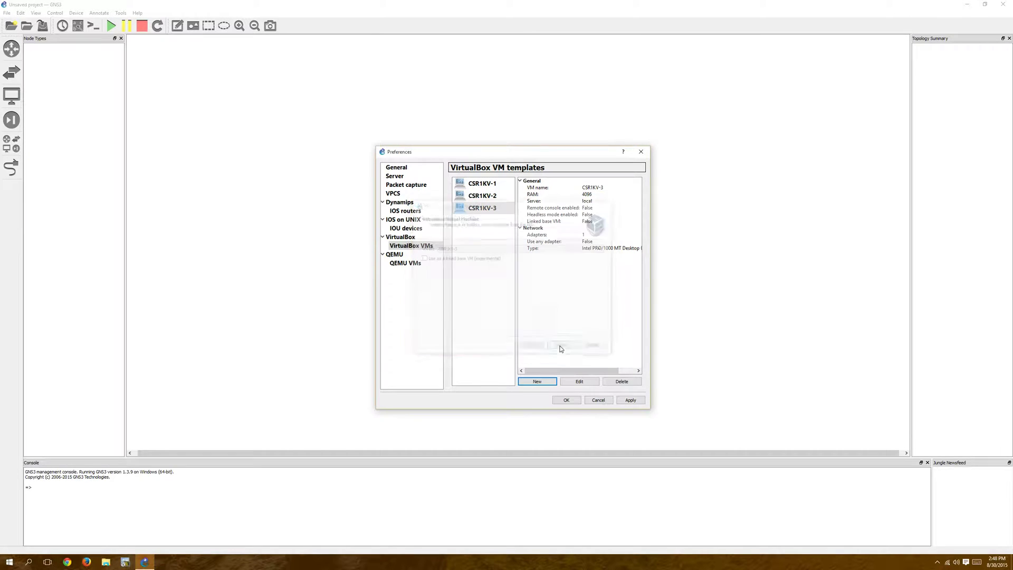
click(578, 381)
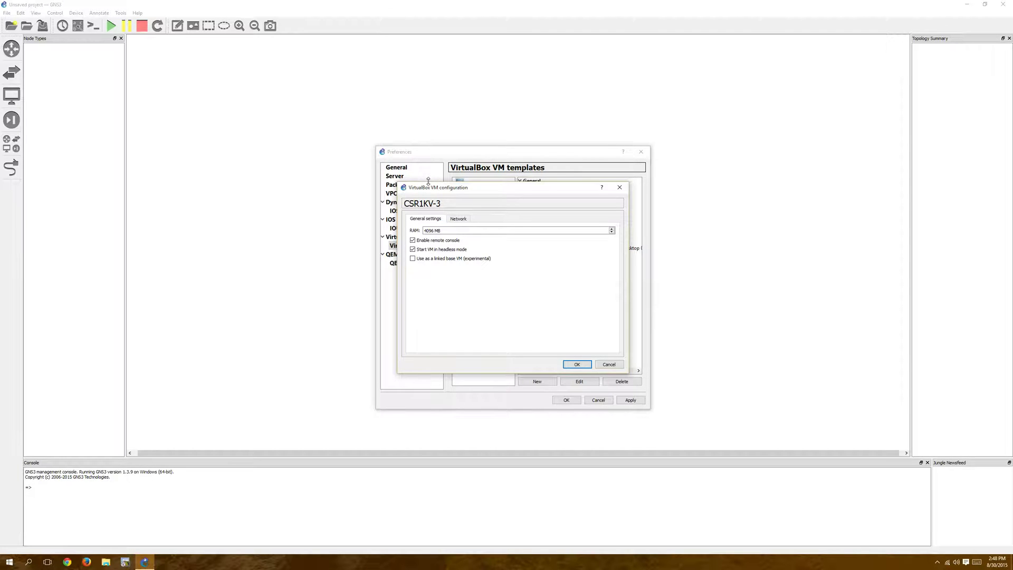
drag(453, 192, 446, 253)
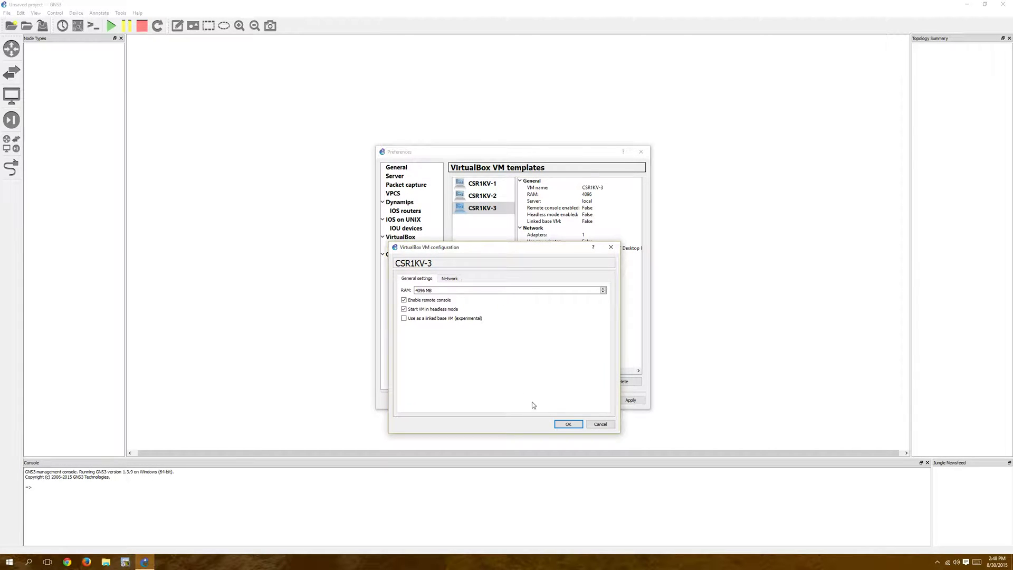
click(566, 425)
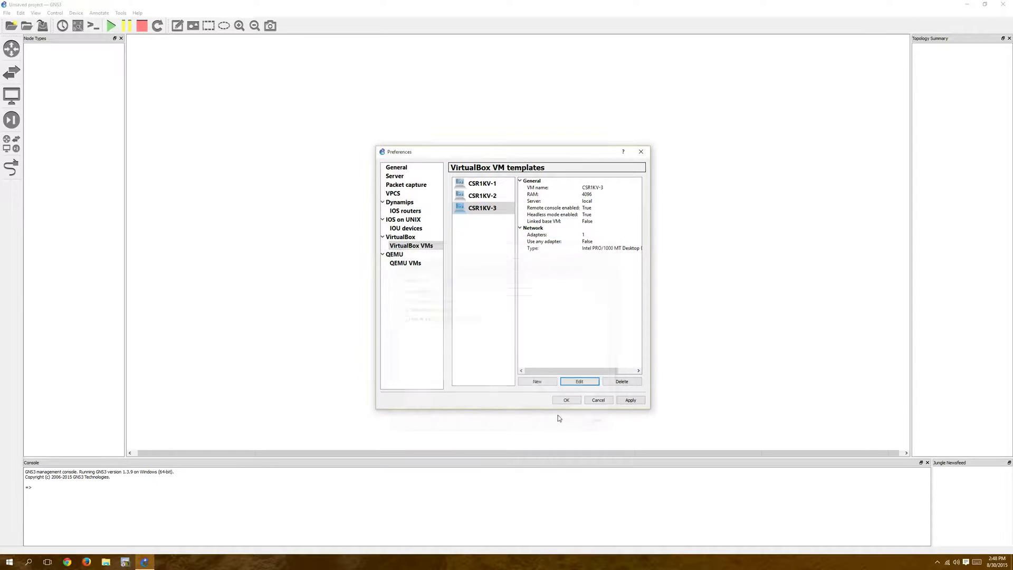
- Add a CSR1KV-4 template set to start in headless mode, then save preferences
click(536, 381)
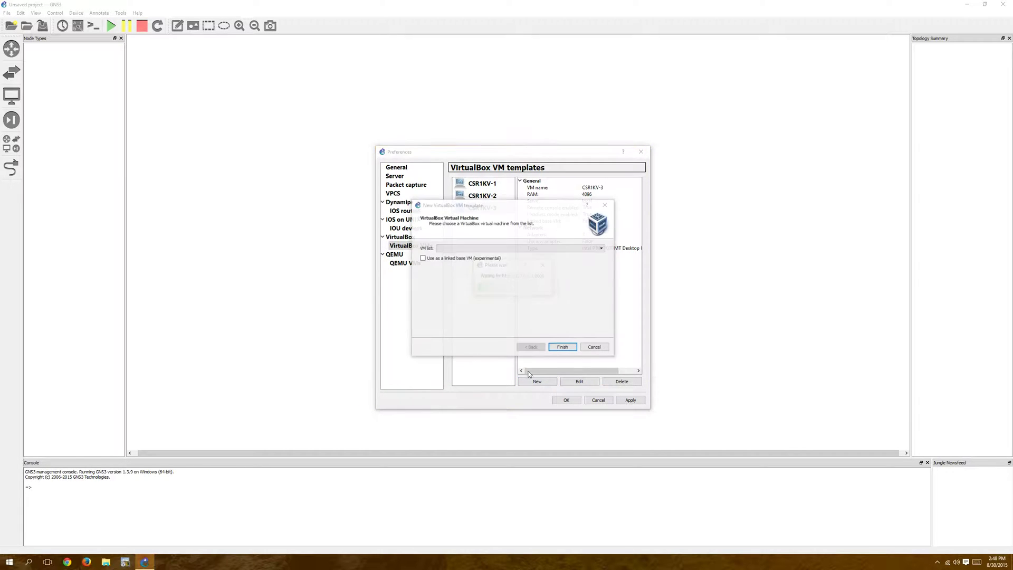
click(472, 248)
click(470, 255)
click(563, 347)
click(581, 381)
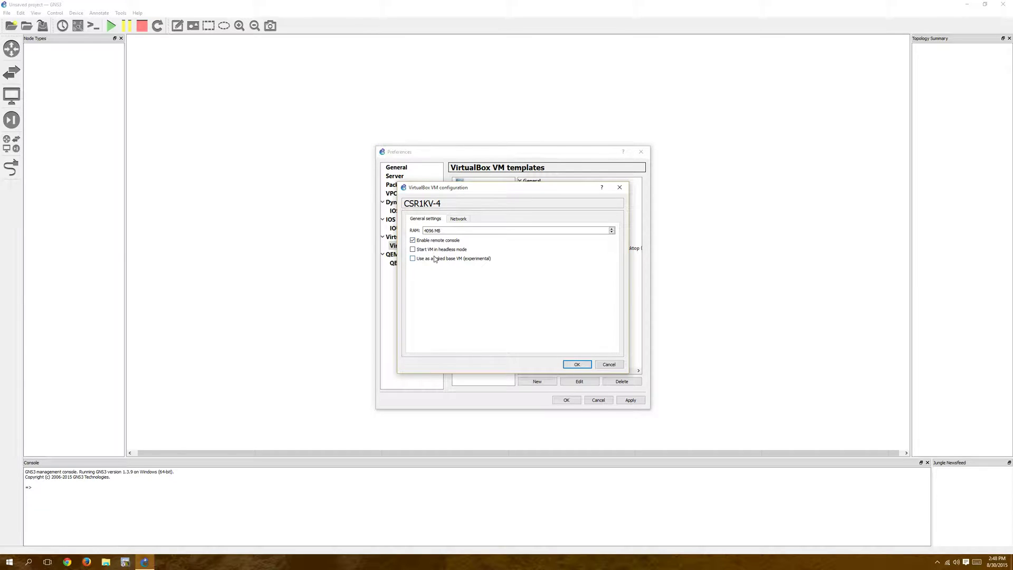
click(437, 250)
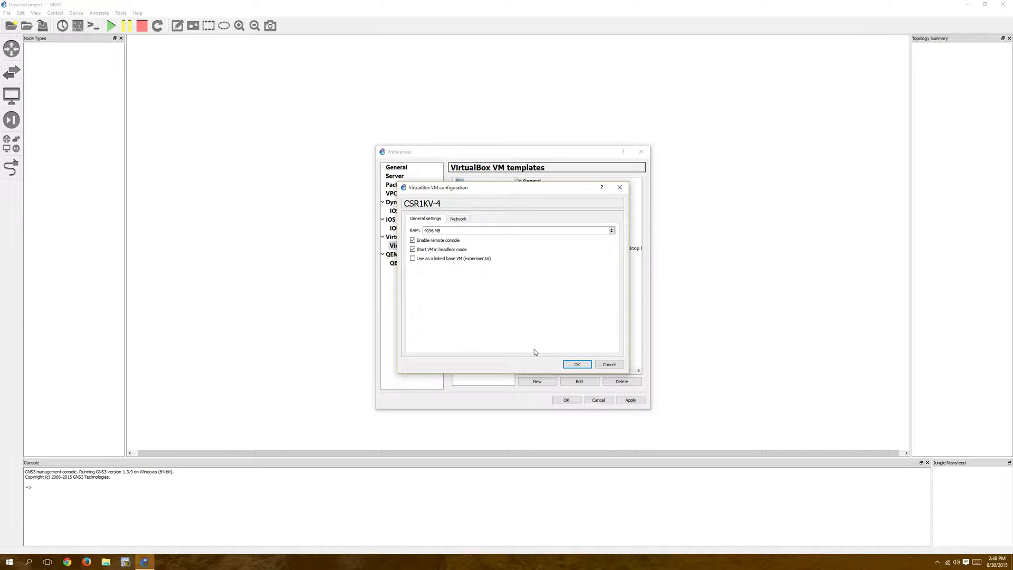
click(578, 365)
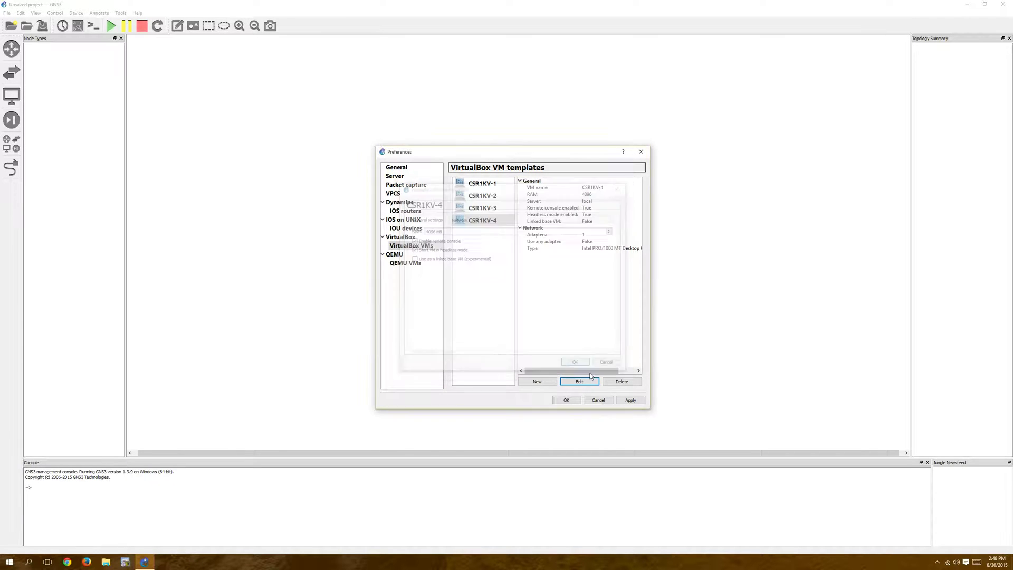
click(567, 400)
click(12, 95)
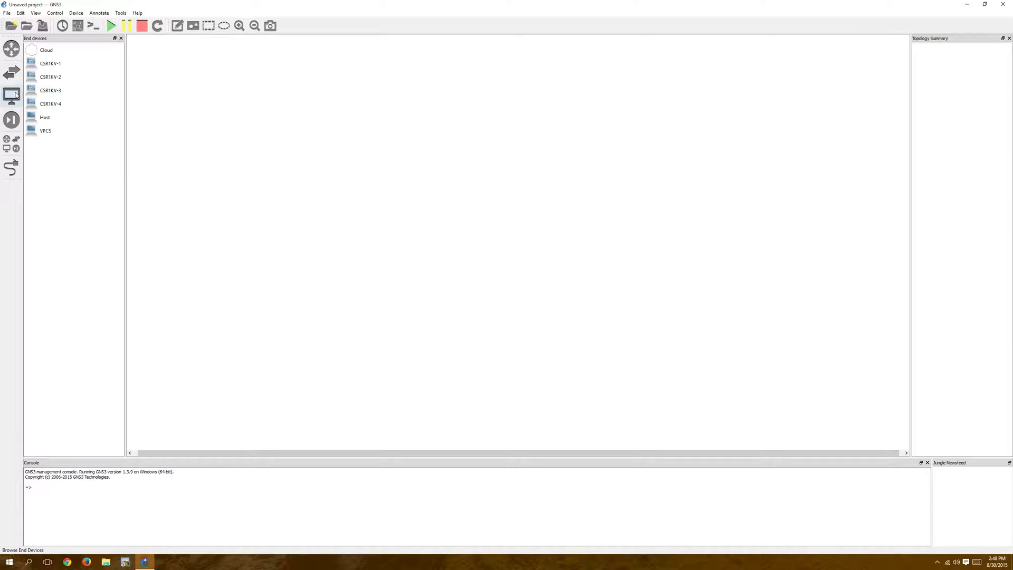
drag(55, 94, 388, 214)
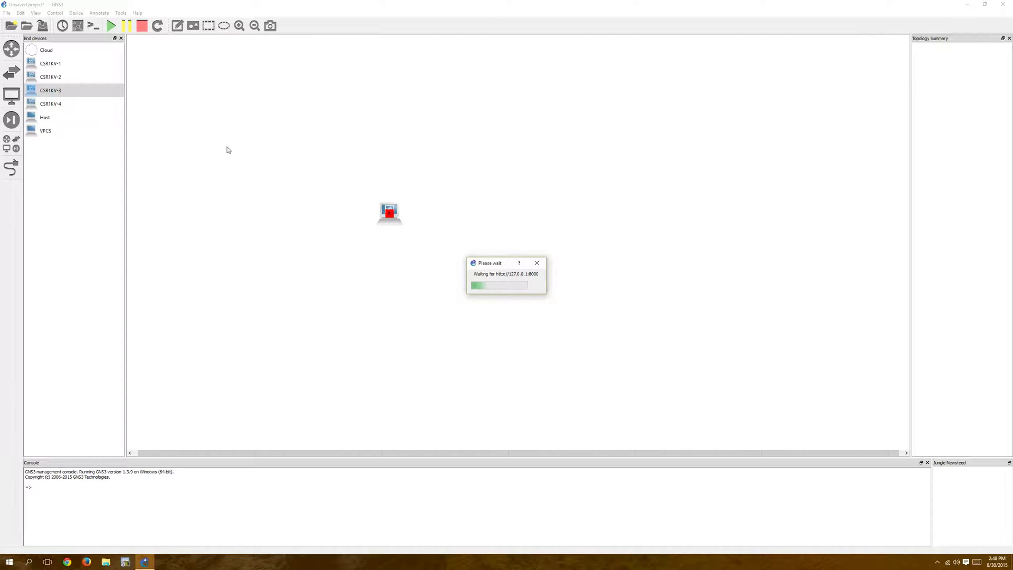
drag(51, 104, 574, 214)
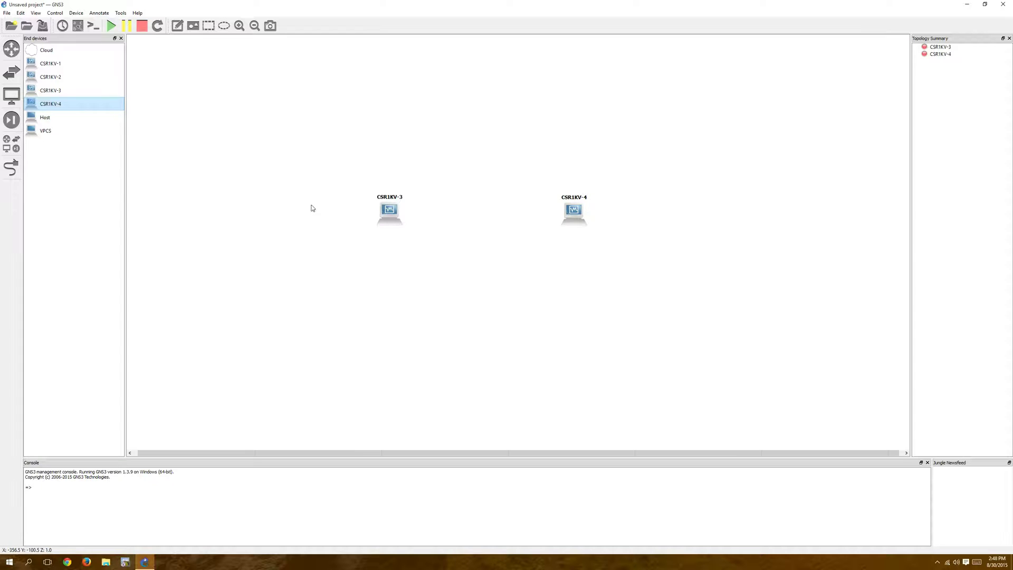
click(11, 167)
click(381, 207)
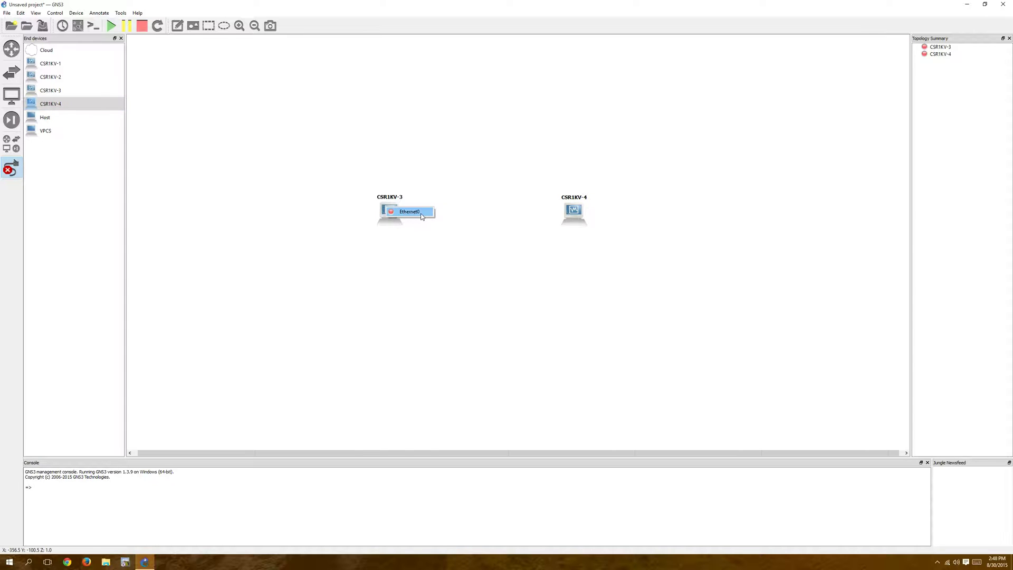
click(423, 211)
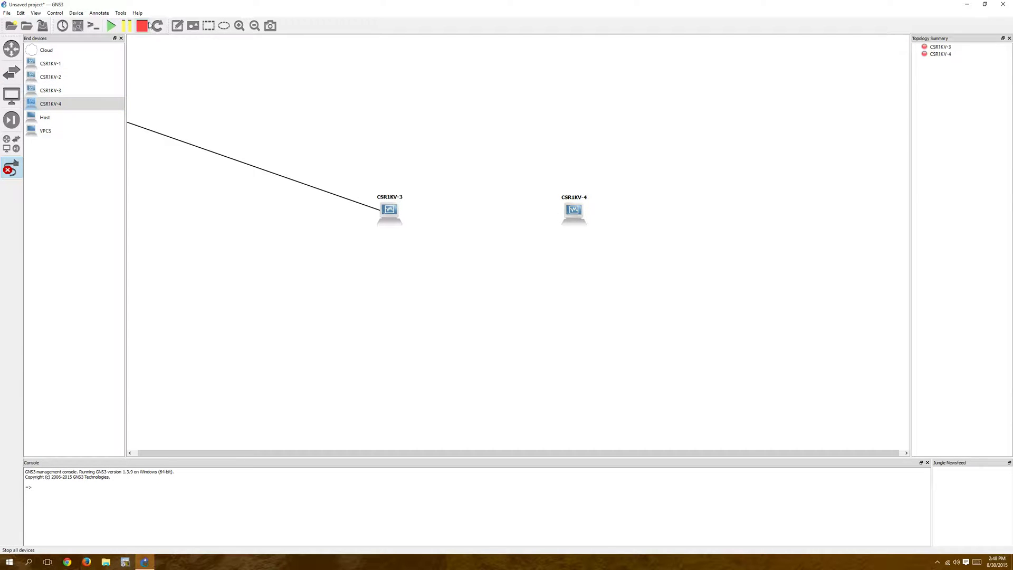
click(11, 167)
drag(324, 127, 684, 314)
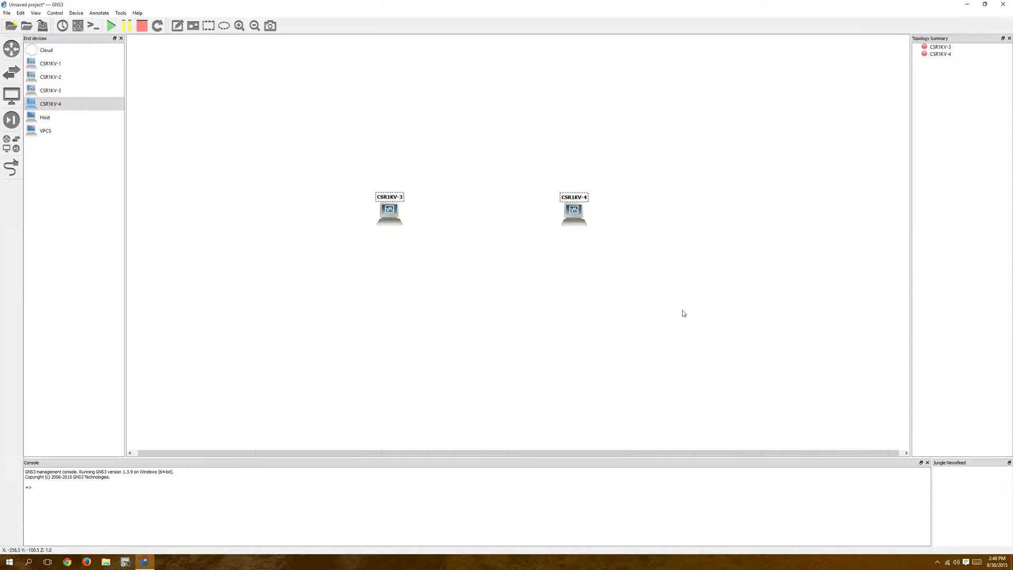
key(ctrl+shift+s)
key(Return)
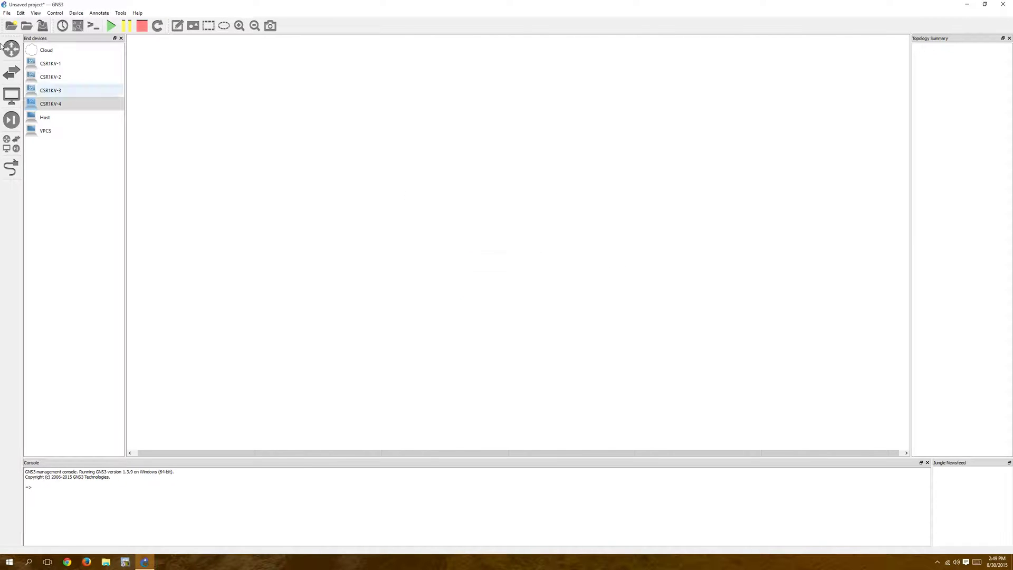
- Raise the network adapter count of the CSR1KV-4 VirtualBox template
click(7, 13)
mouse_move(21, 12)
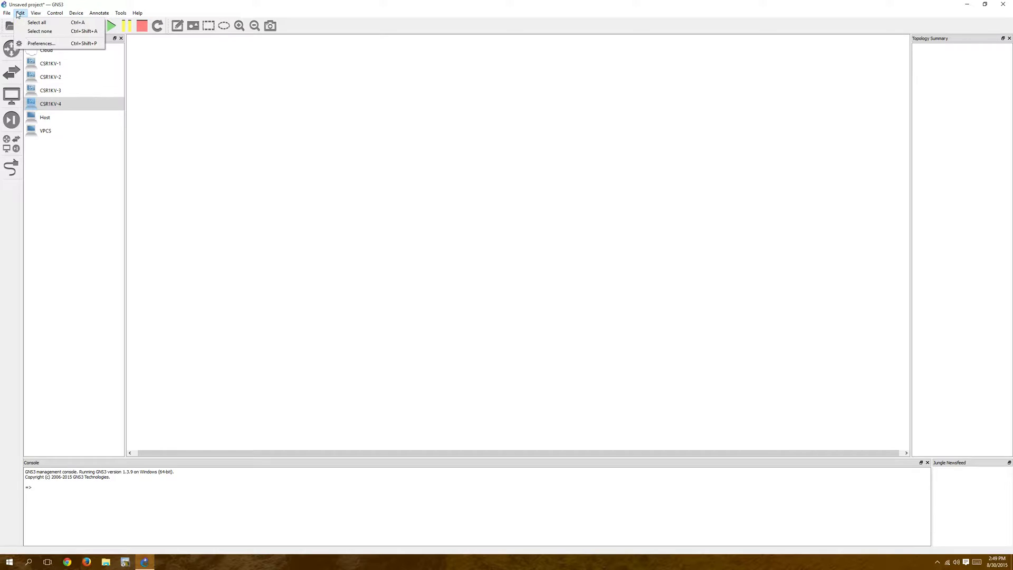
click(29, 42)
click(422, 246)
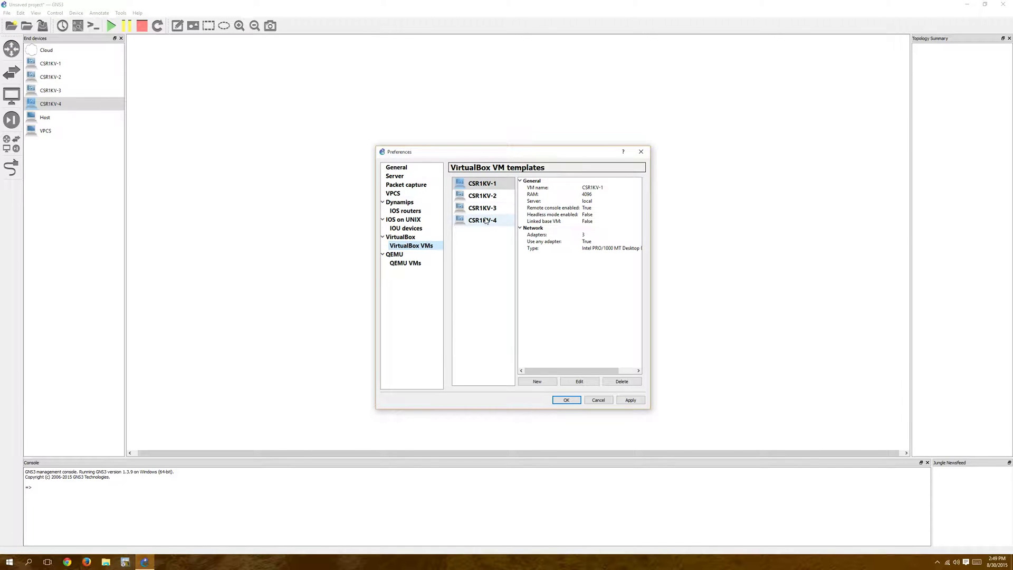
click(482, 220)
click(584, 383)
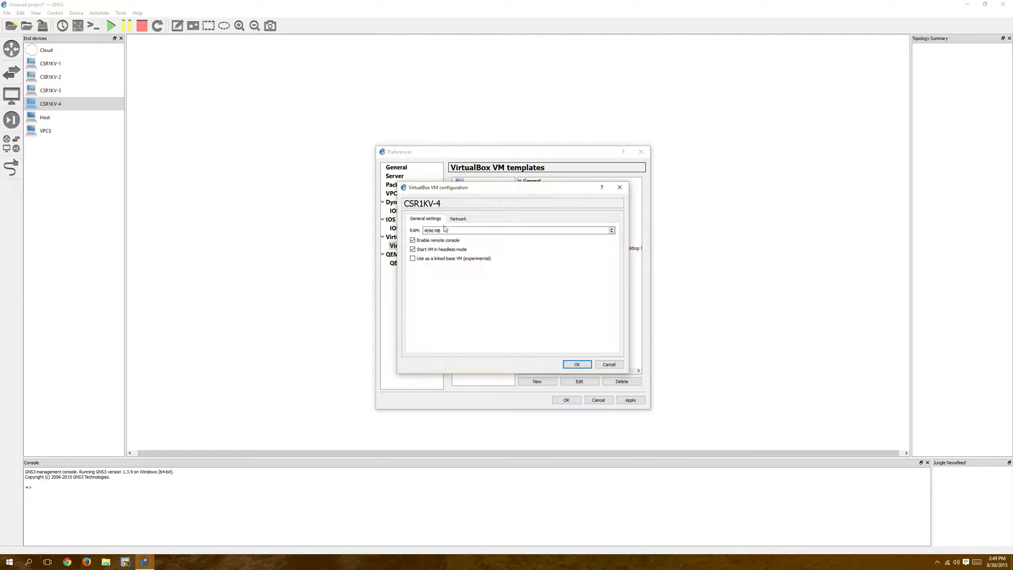
click(468, 220)
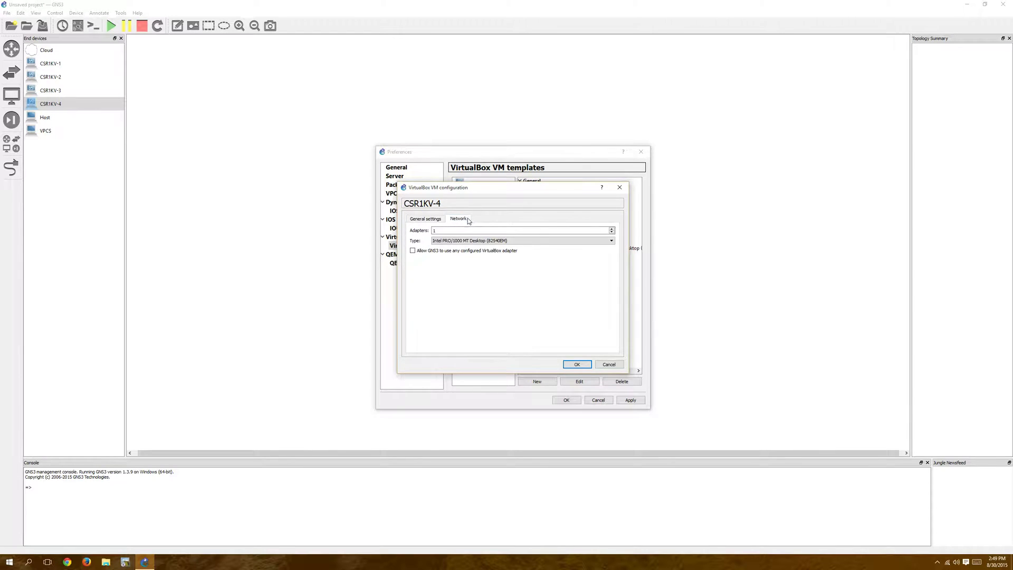
click(612, 229)
click(577, 364)
- Give CSR1KV-3 5 adapters with any VirtualBox adapter allowed, then apply and close preferences
click(485, 207)
click(580, 381)
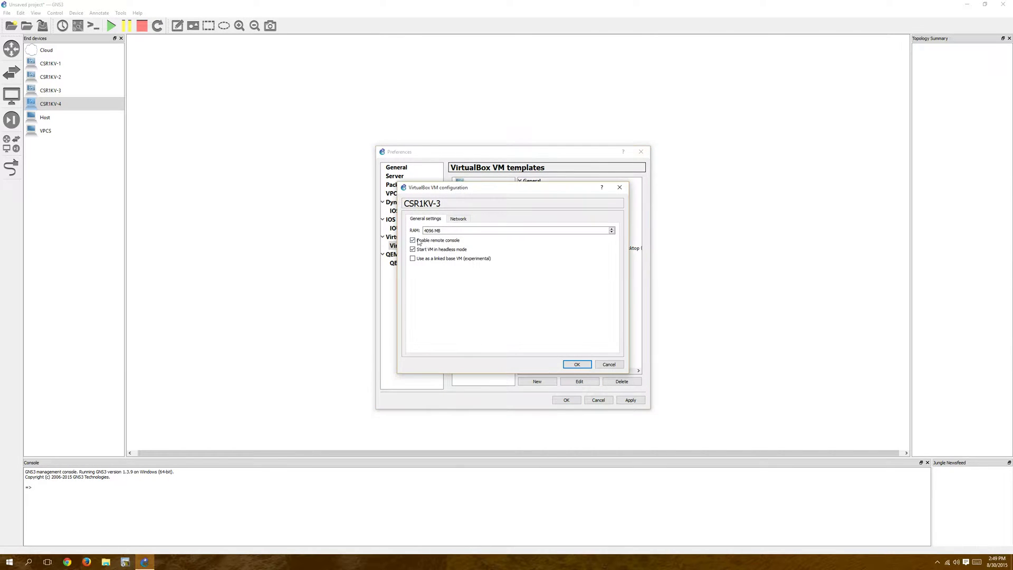
click(458, 218)
click(612, 228)
click(413, 250)
drag(515, 191, 572, 233)
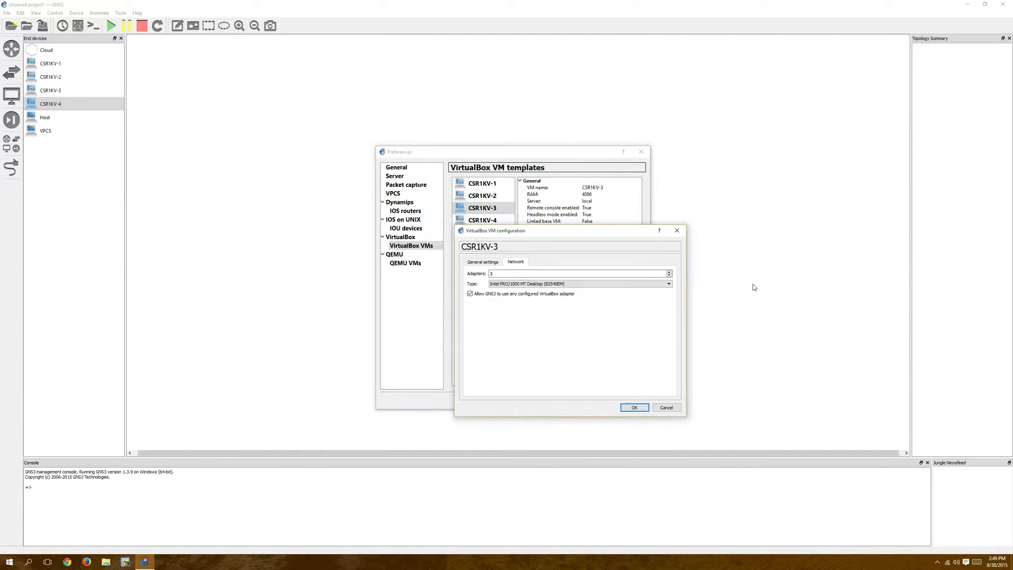
click(636, 409)
click(625, 403)
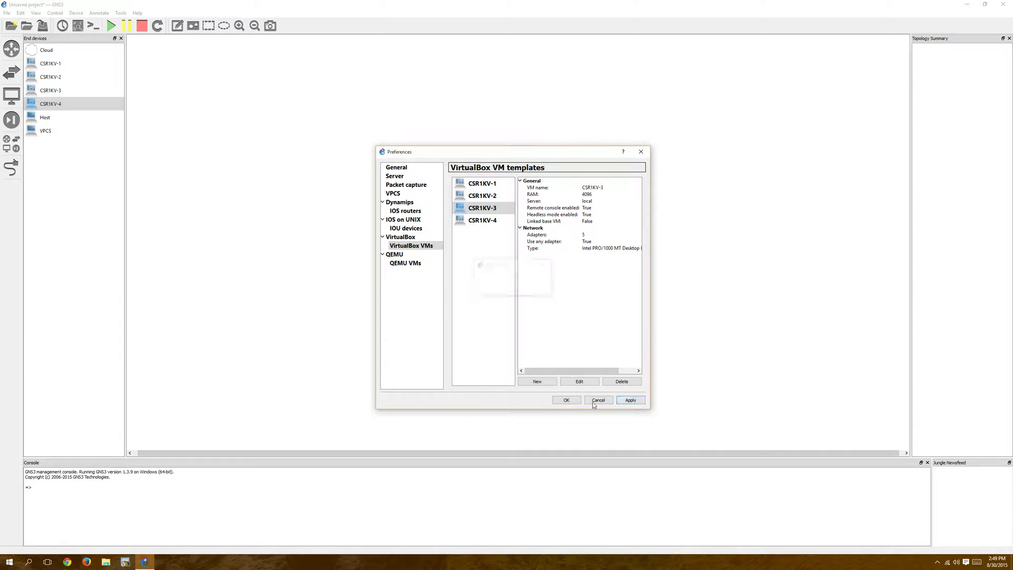
click(564, 400)
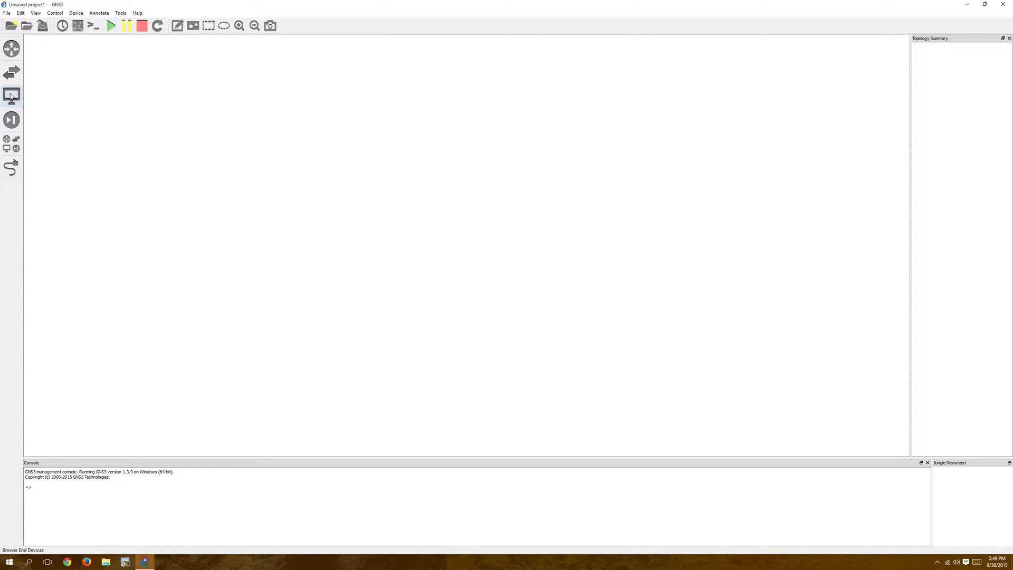
- Place CSR1KV-3 and CSR1KV-4 side by side on the canvas from End devices
click(12, 96)
drag(53, 98, 454, 196)
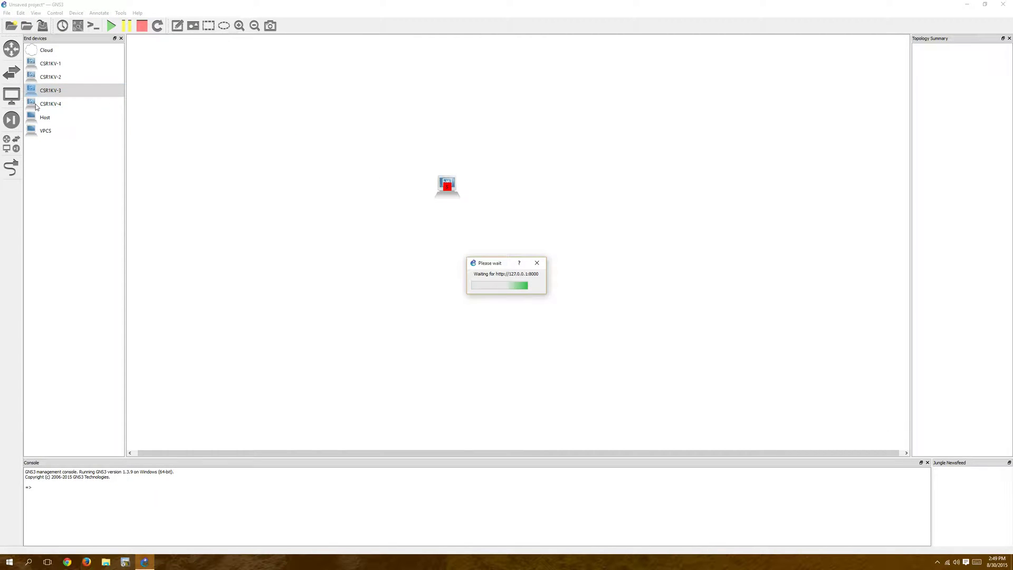
drag(36, 106, 145, 123)
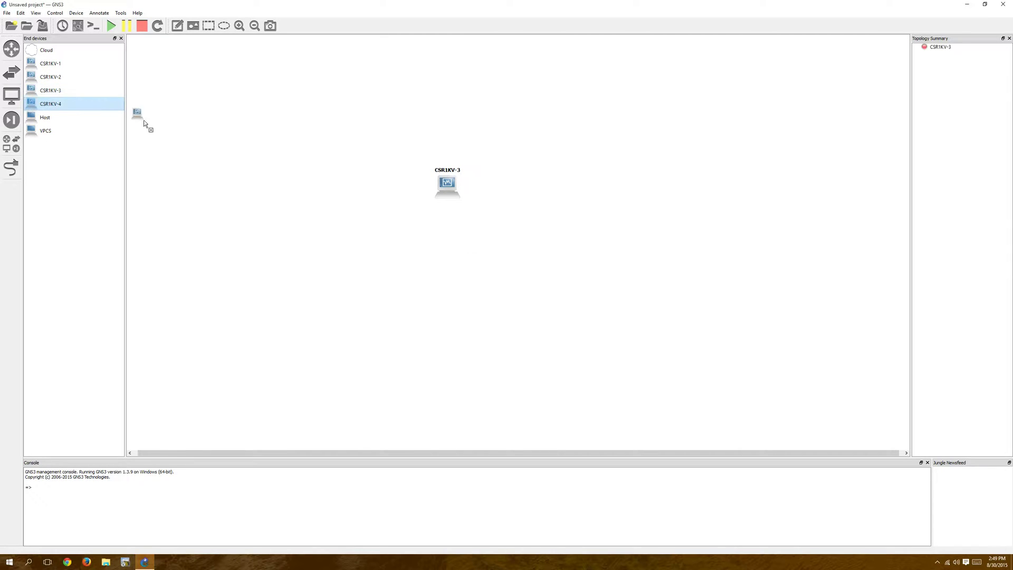
drag(602, 181, 607, 180)
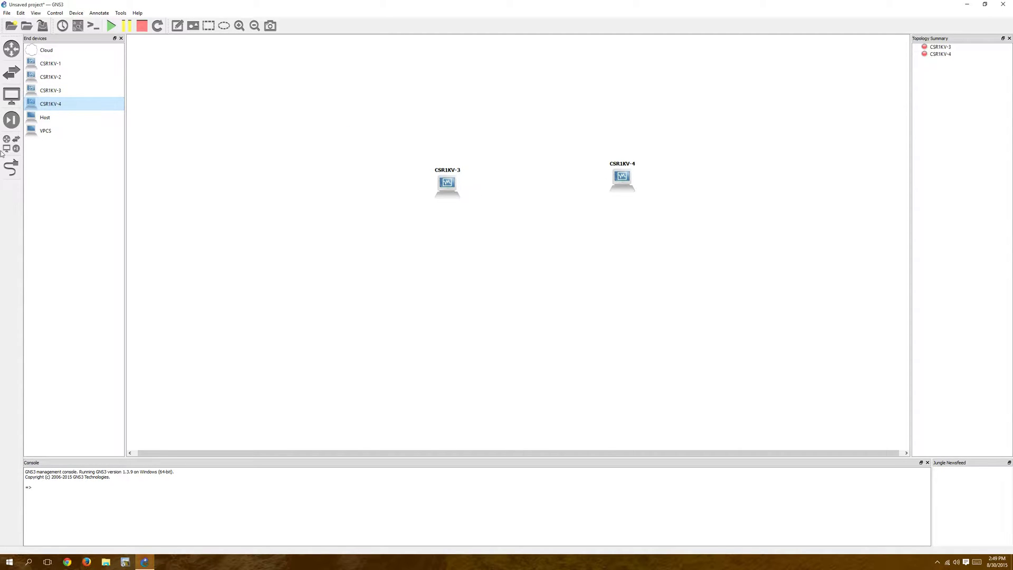
- Link CSR1KV-3 Ethernet0 to CSR1KV-4 Ethernet0
click(11, 168)
click(447, 182)
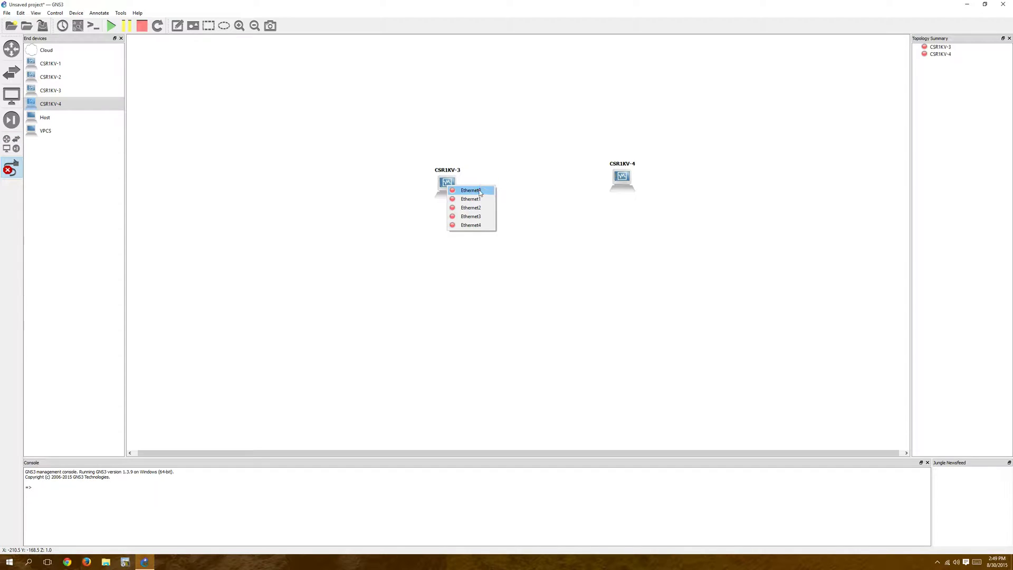
click(470, 190)
click(622, 176)
click(647, 179)
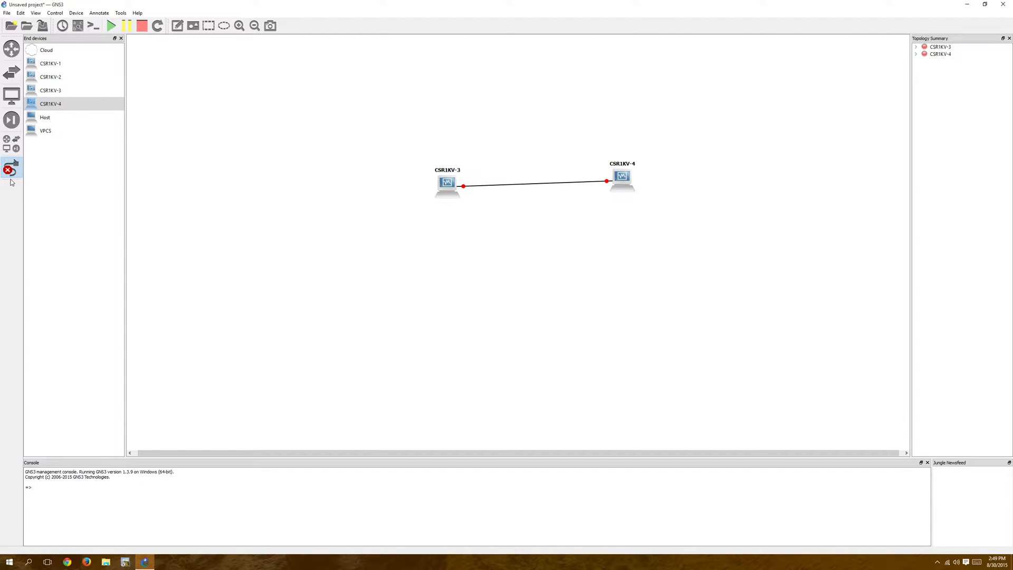
click(11, 168)
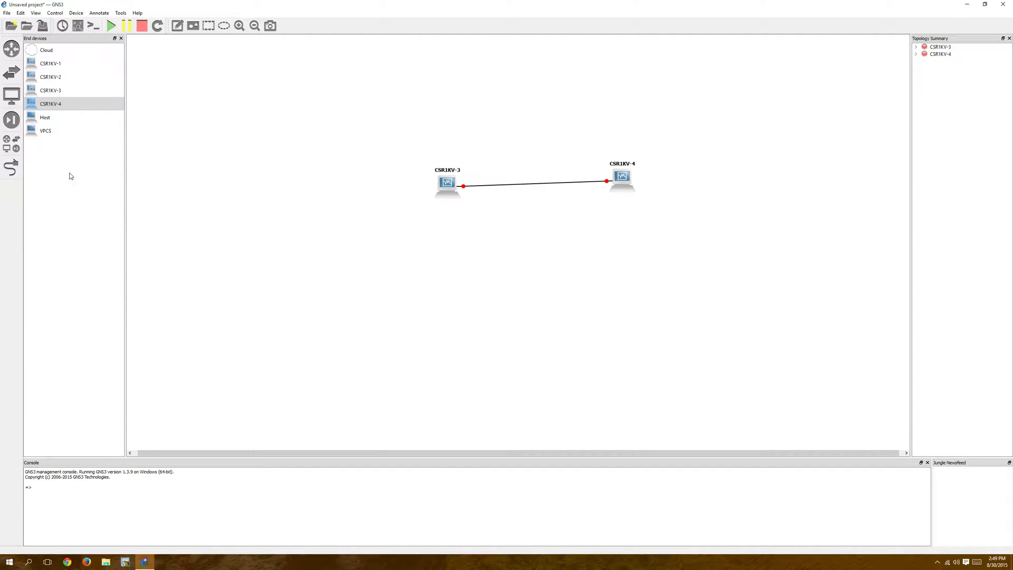
- Start all devices and shift CSR1KV-4 slightly left
click(111, 26)
mouse_move(620, 180)
drag(620, 180, 593, 184)
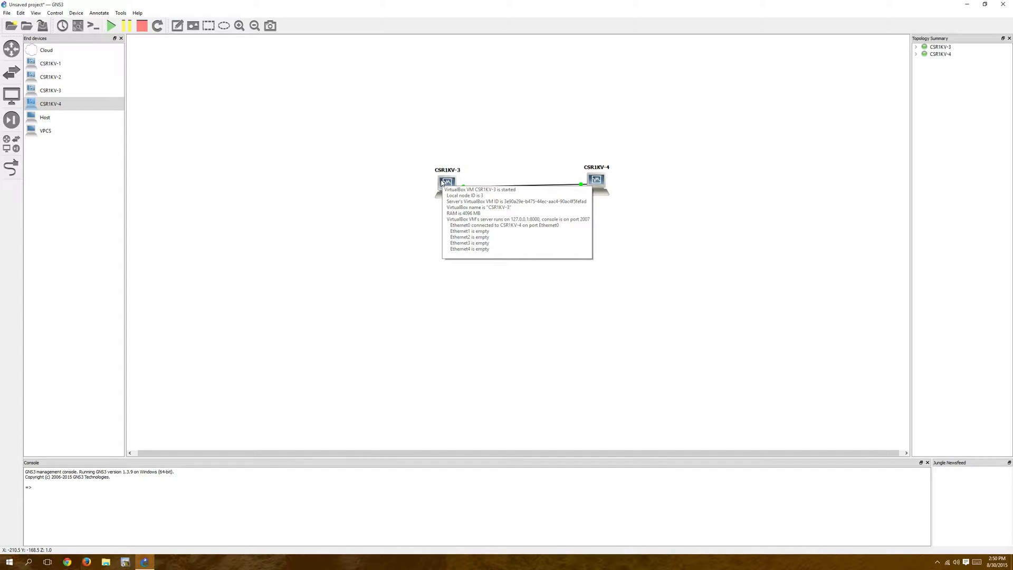
- Open SecureCRT console sessions for CSR1KV-3 and CSR1KV-4 from the canvas
double_click(443, 182)
click(298, 228)
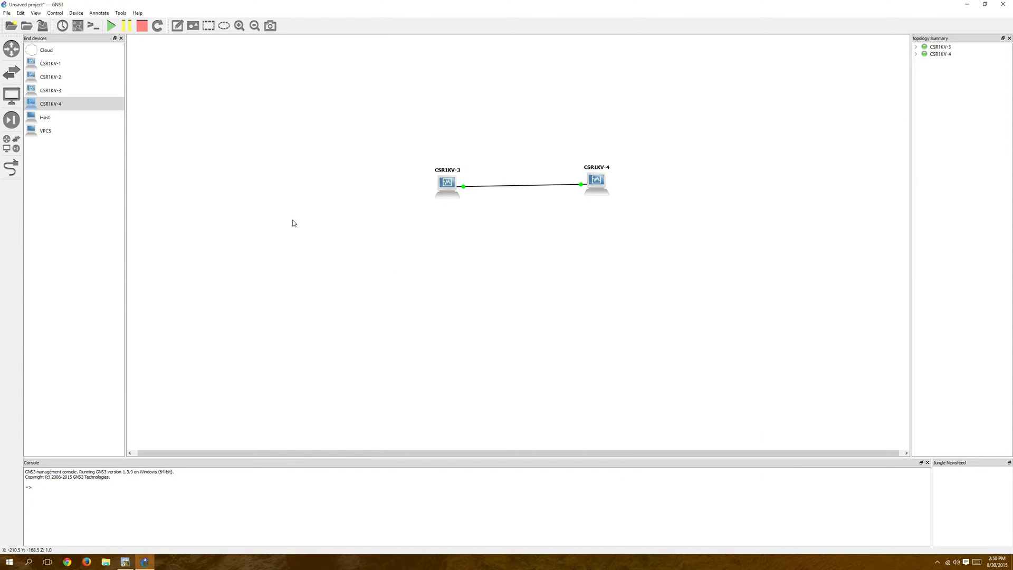
double_click(593, 182)
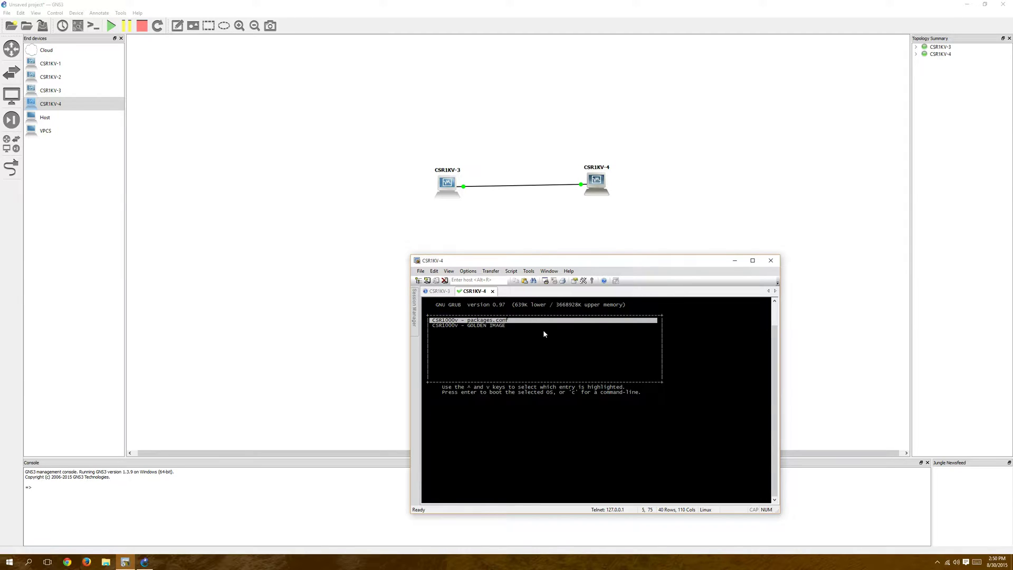
- Bring the CSR1KV-3 console forward, minimize GNS3 and position the SecureCRT window
click(440, 291)
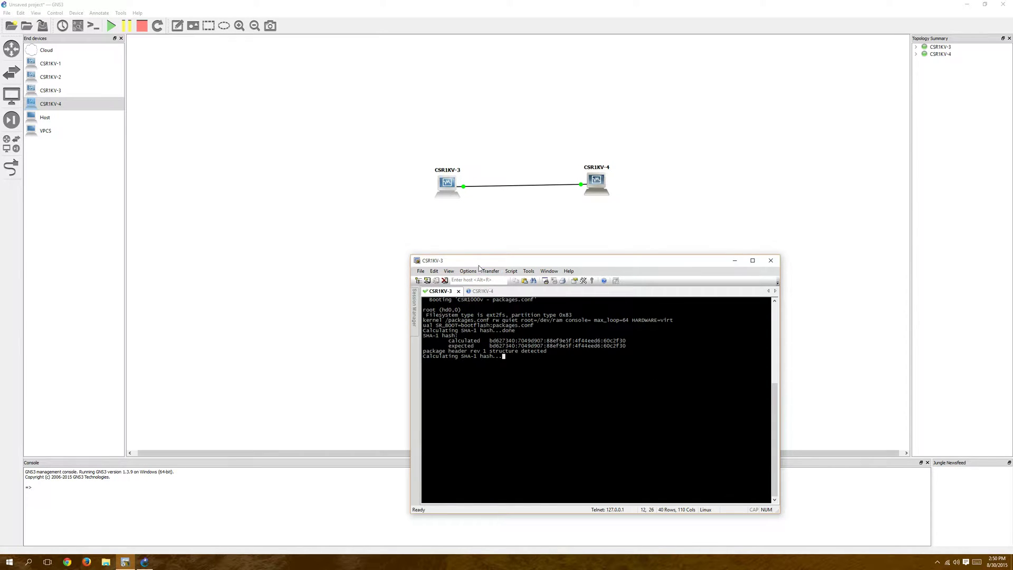
drag(483, 260, 364, 207)
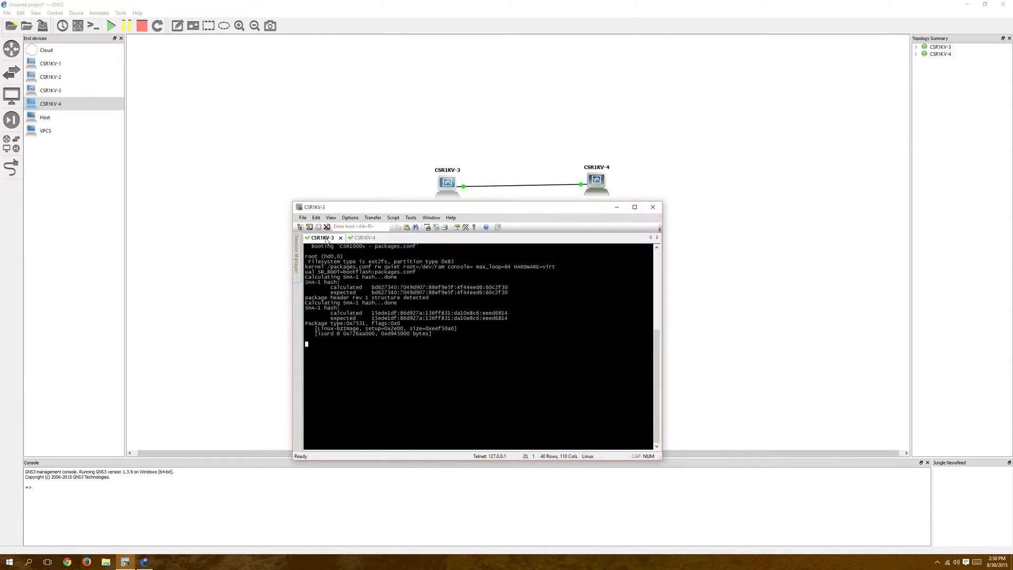
click(967, 4)
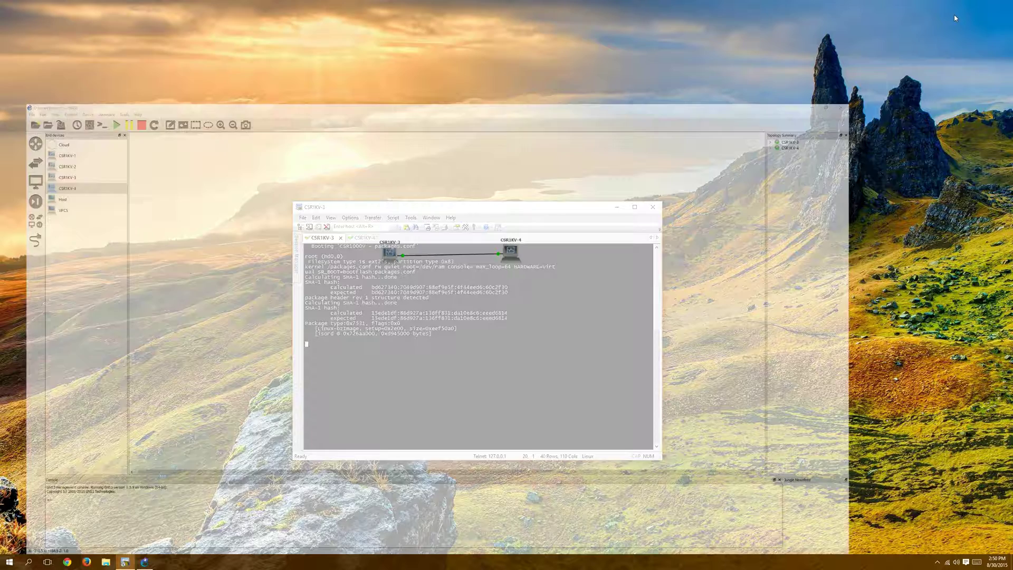
drag(420, 205, 442, 200)
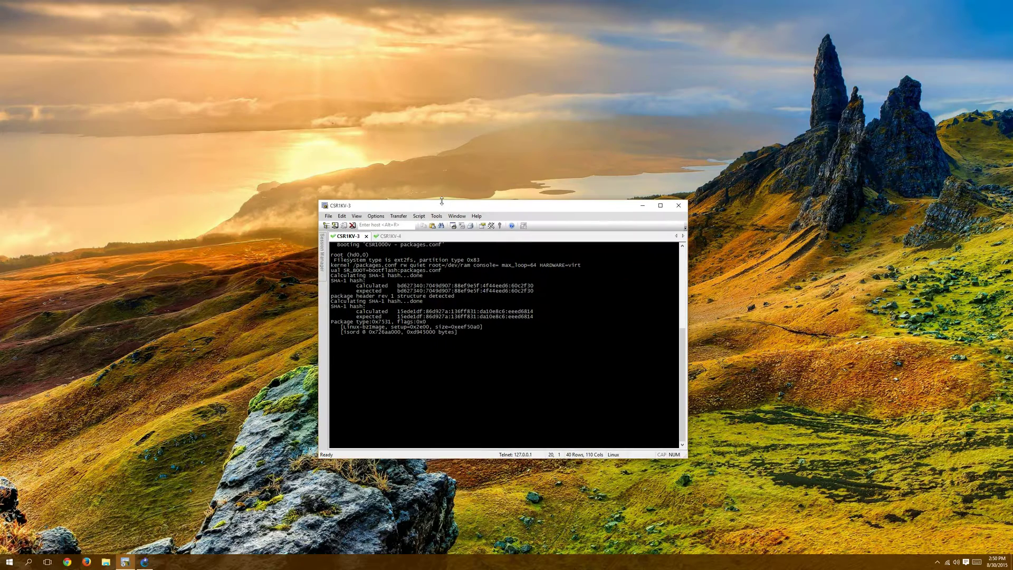
click(401, 164)
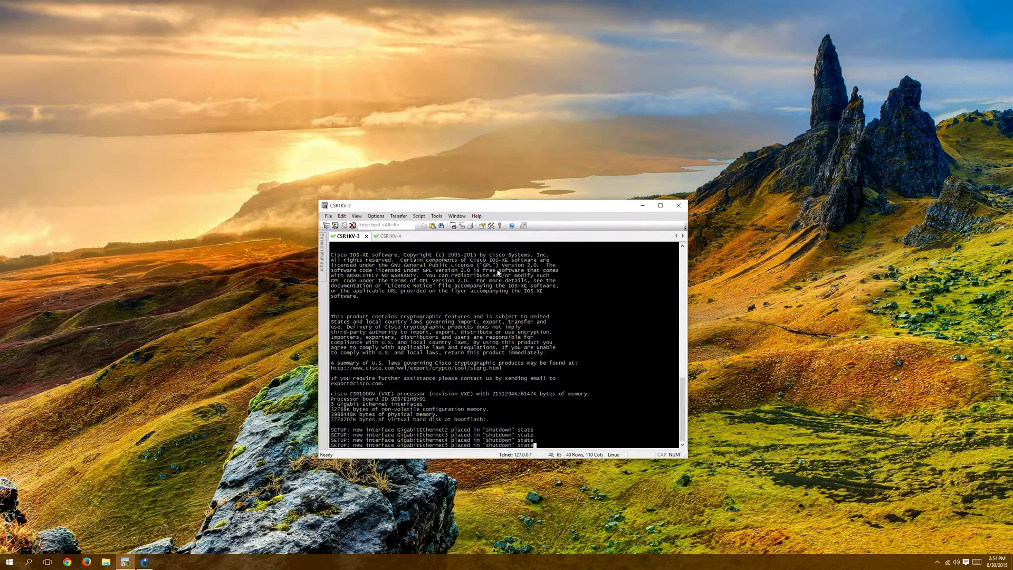
- On CSR1KV-4, enter configuration mode and enable logging synchronous on line con 0
click(389, 237)
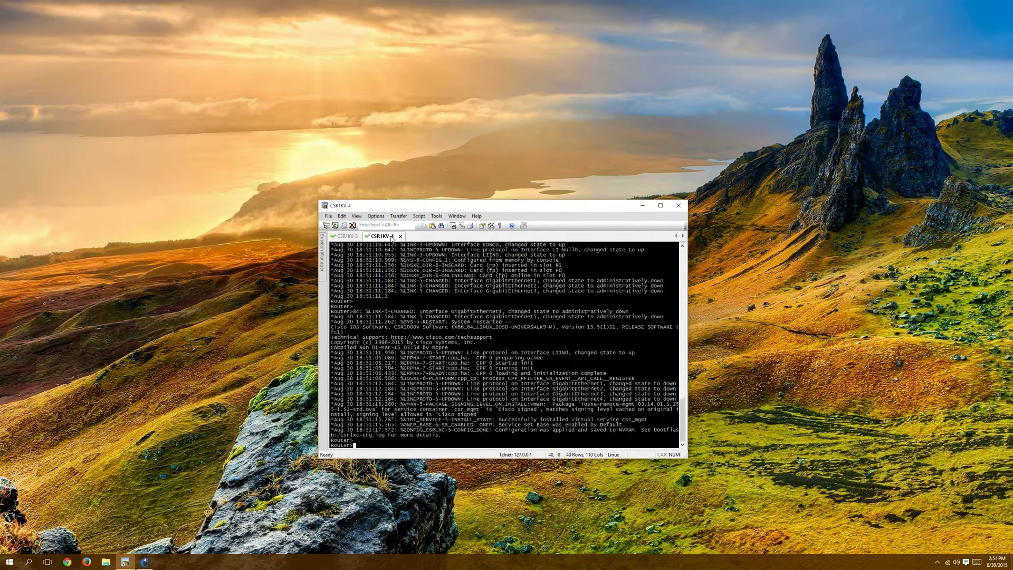
key(Return)
key(Return)
key(Return)
key(Return)
text(en)
key(Return)
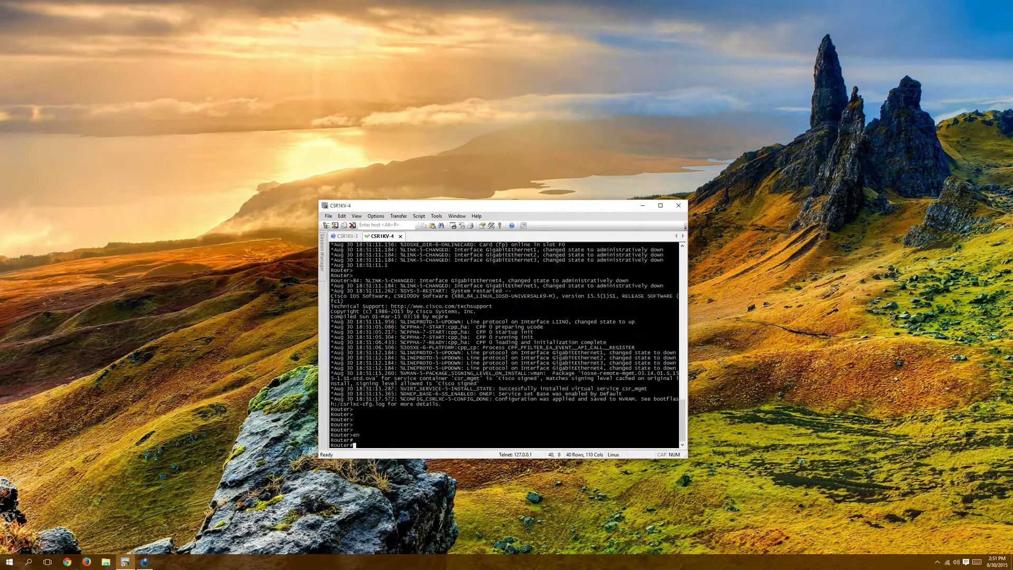
key(Return)
key(Return)
text(conf t)
key(Return)
text(line con 0)
key(Return)
text(line)#lo)
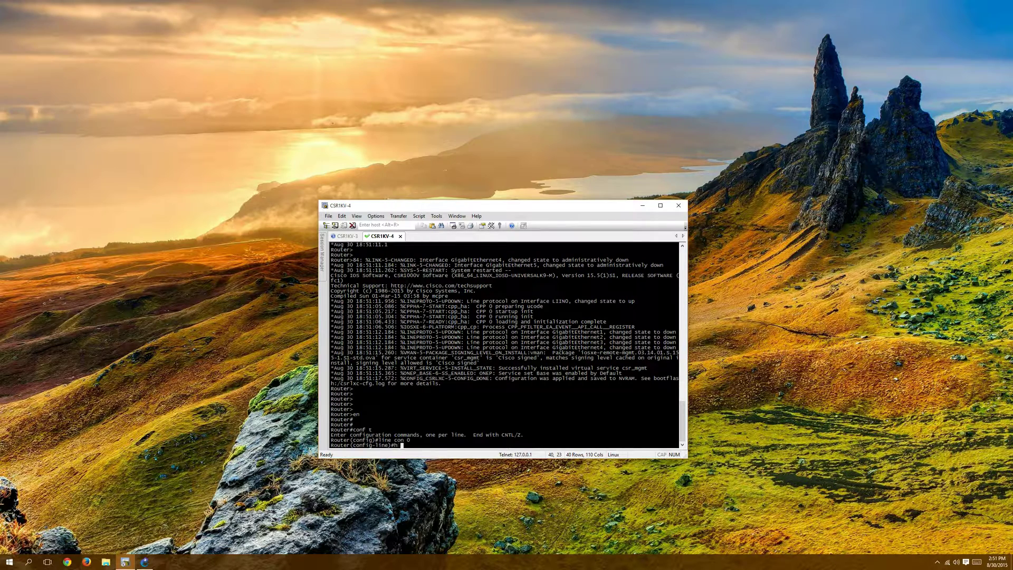
text(gging syn)
text(c)
key(Return)
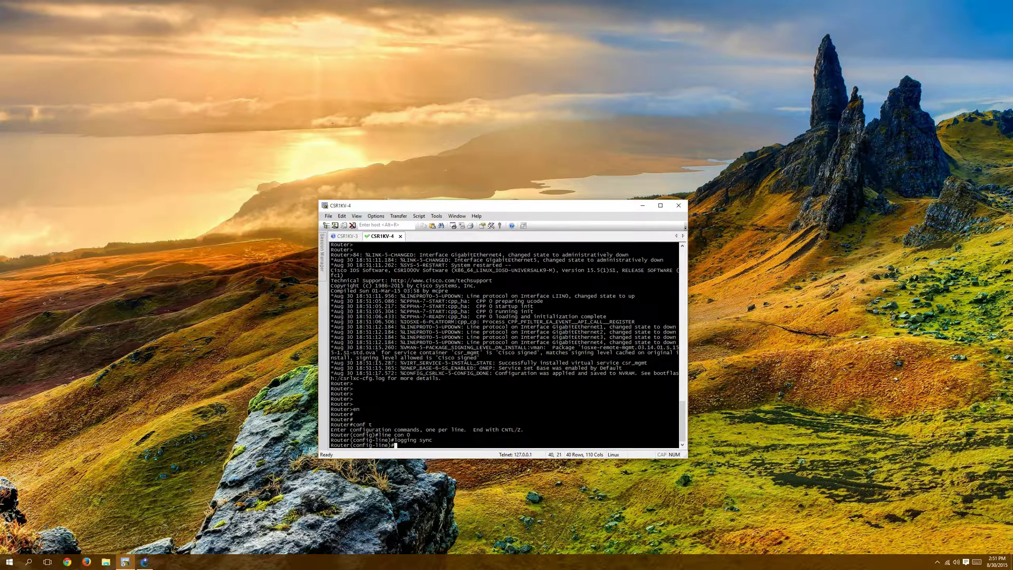
text(exit)
key(Return)
- Set hostname R4, bring Gi1 up as 192.168.34.4 255.255.255.0, and save with wr
text(hostname)
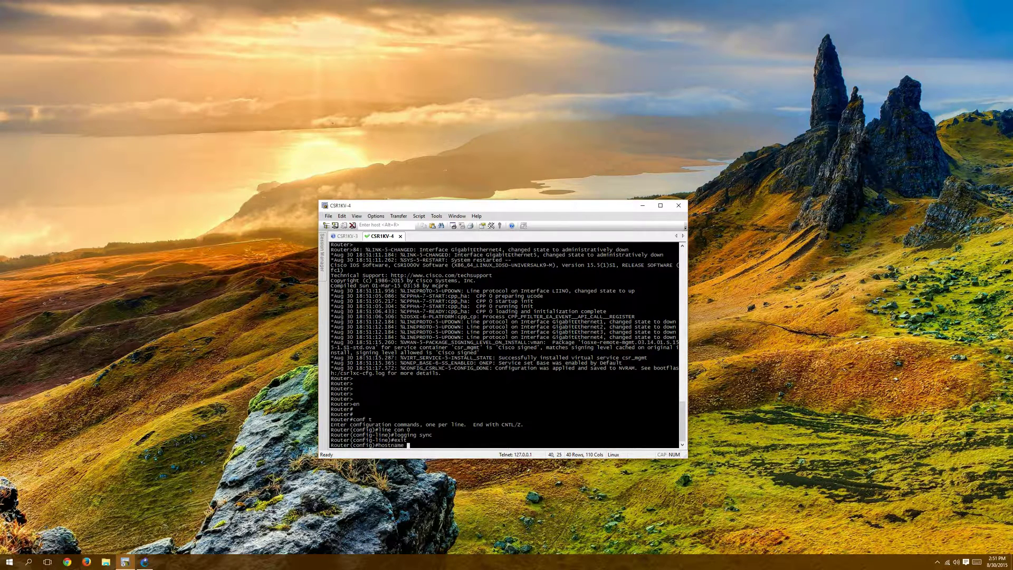
text( R4)
key(Return)
key(Return)
key(Return)
key(Return)
key(Return)
text(int gi1)
key(Return)
text(no shut)
key(Return)
text(ip address)
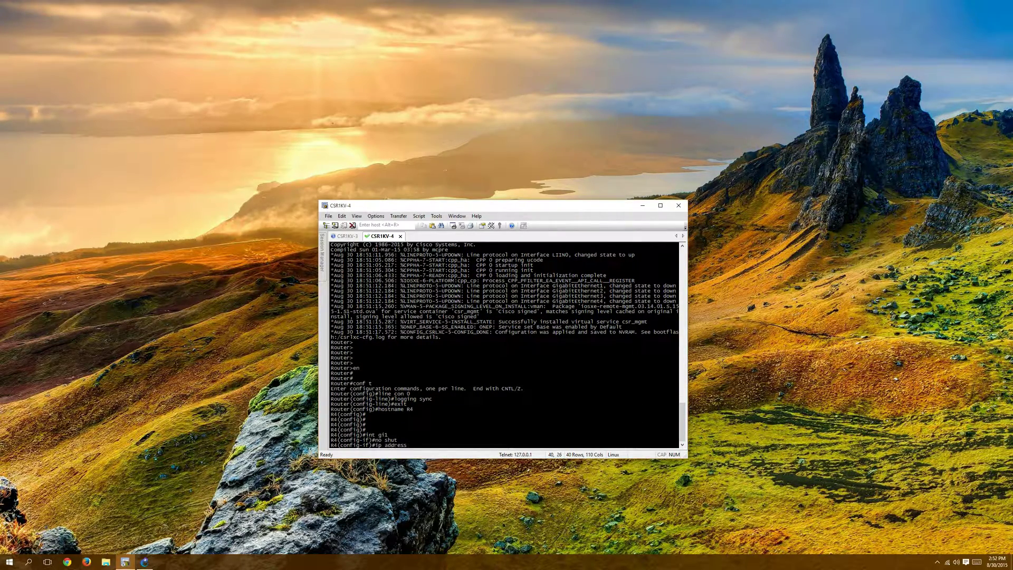
text( 192.168.34.4 255.255.255.0)
key(Return)
key(Return)
key(Return)
key(Return)
key(Return)
key(Return)
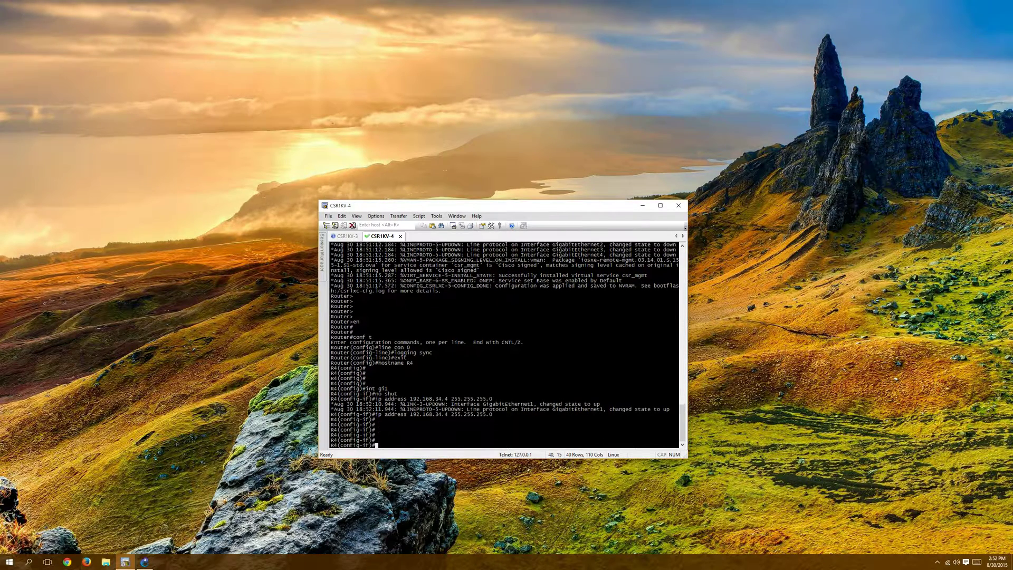
text(end)
key(Return)
key(Return)
key(Return)
text(wr)
key(Return)
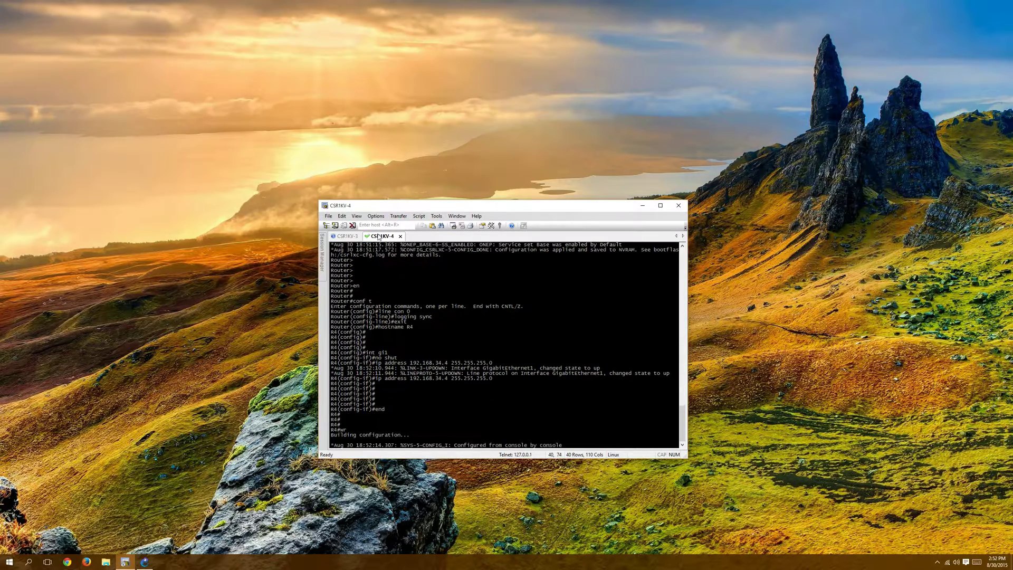
- On CSR1KV-3, set hostname R3 and enable logging synchronous on line con 0
click(350, 237)
key(Return)
key(Return)
key(Return)
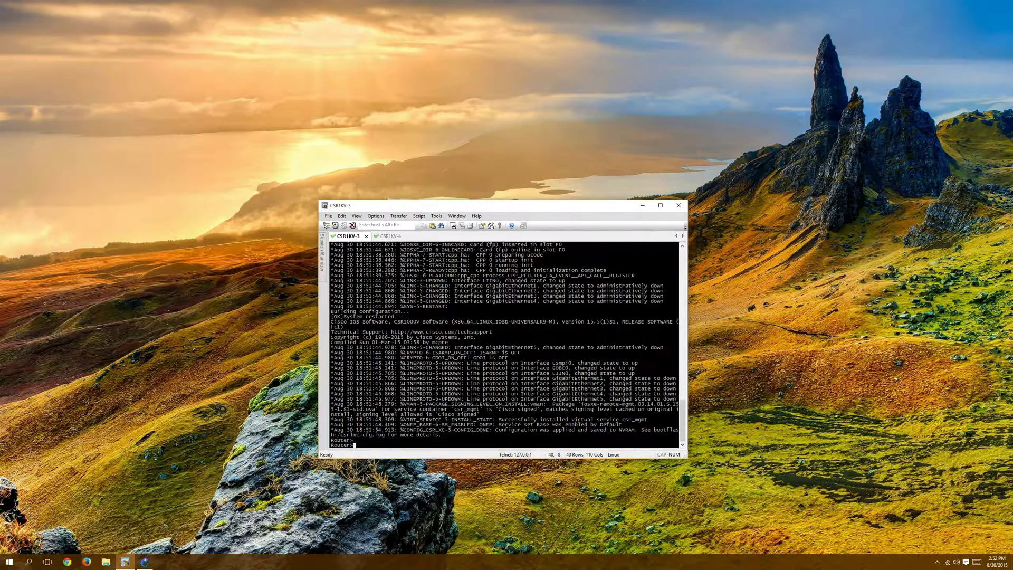
text(en)
key(Return)
key(Return)
key(Return)
text(conf t)
key(Return)
text(host R3)
key(Return)
key(Return)
key(Return)
key(Return)
key(Return)
key(Return)
key(Return)
key(Return)
key(Return)
key(Return)
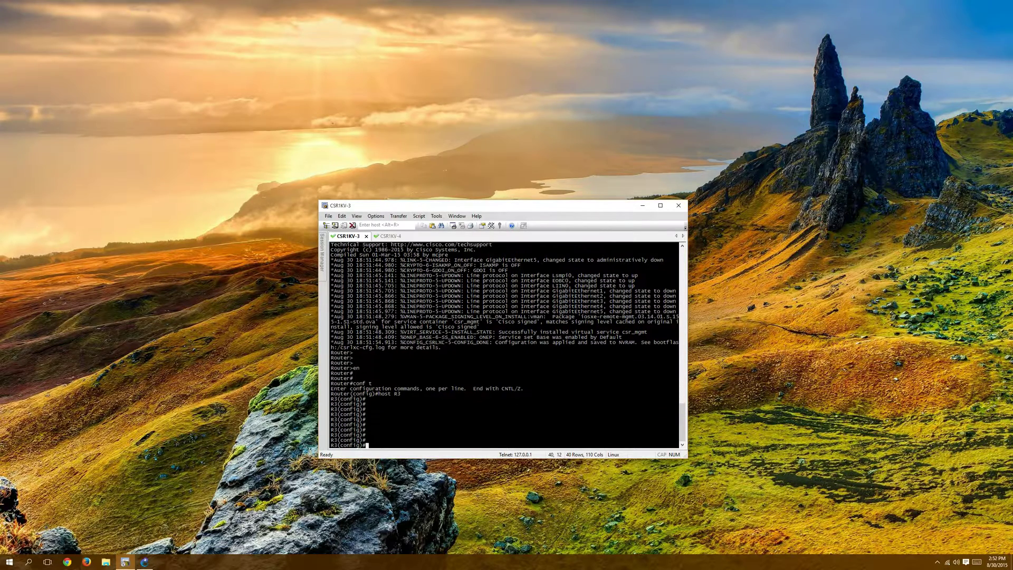
text(line cn 0)
key(Return)
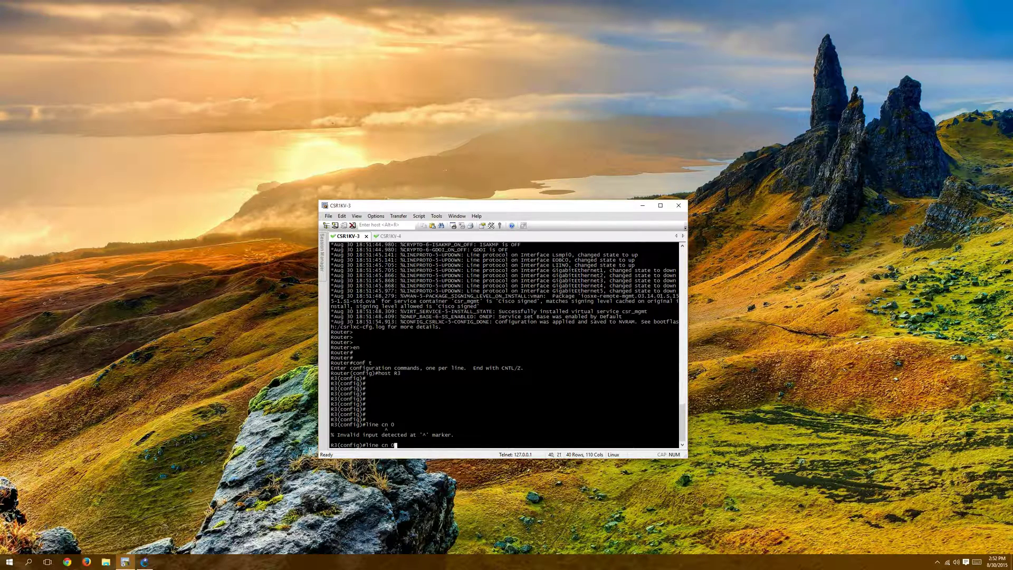
text(line con 0)
key(Return)
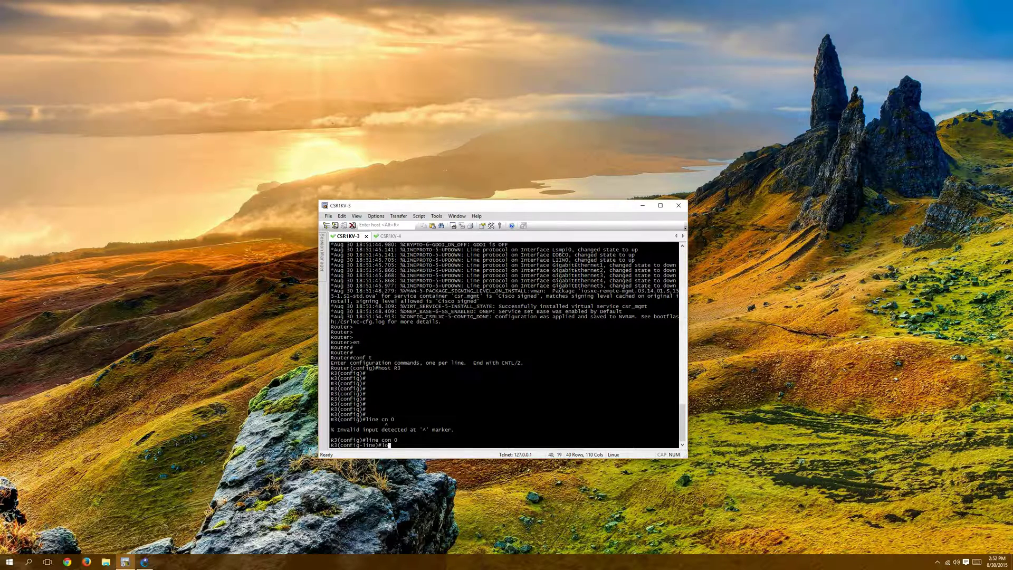
text(logg sync)
key(Return)
text(exit)
key(Return)
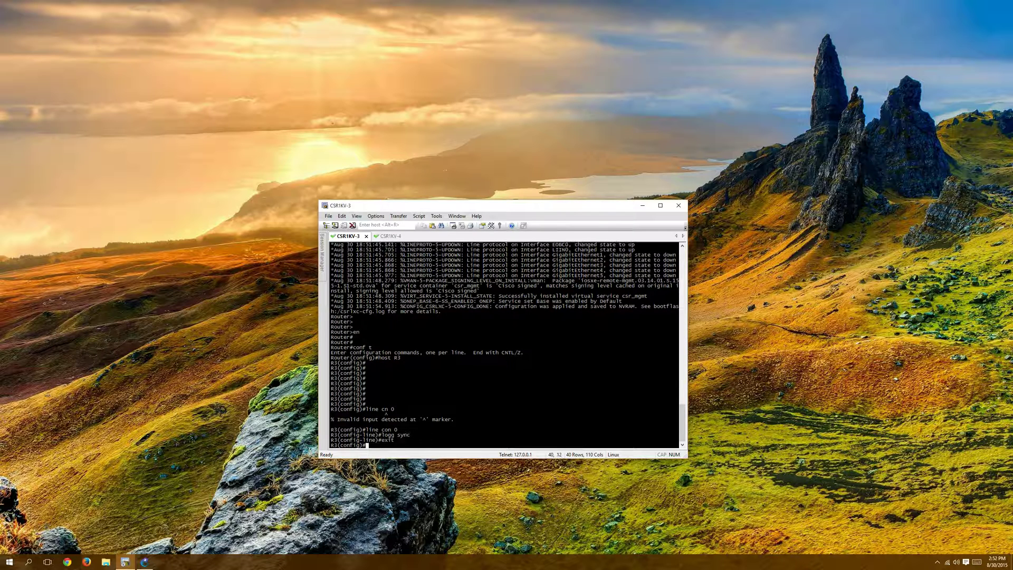
- Bring Gi1 up with address 192.168.34.3 255.255.255.0 and exit configuration mode
text(int gi1)
key(Return)
text(n)
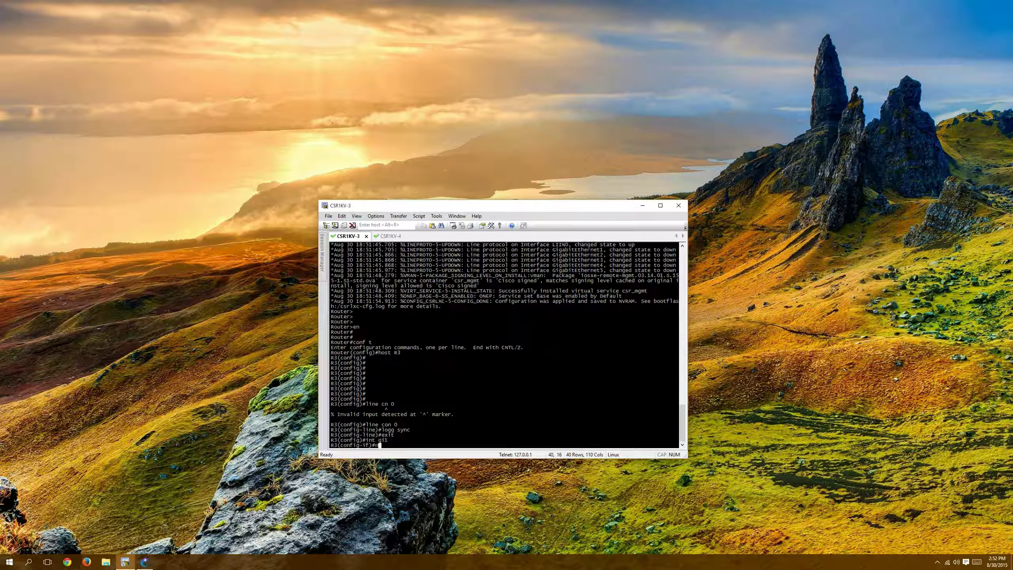
text(o shut)
key(Return)
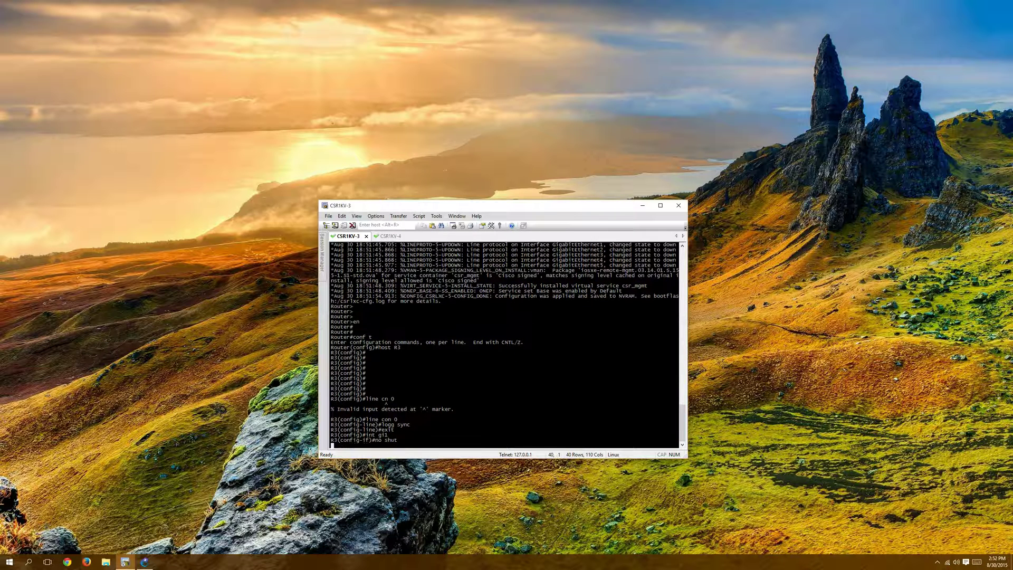
key(Return)
key(Return)
key(Return)
key(Return)
key(Return)
text(ip a)
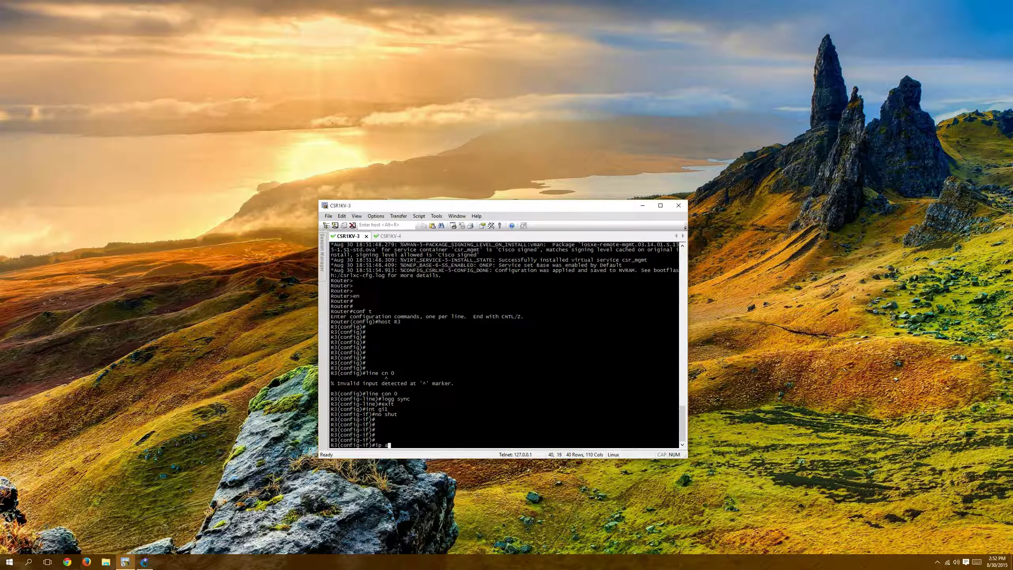
text(ddress 192.168.34.3 255.255.255.0)
key(Return)
text(end)
key(Return)
key(Return)
key(Return)
key(Return)
key(Return)
key(Return)
key(Return)
key(Return)
key(Return)
key(Return)
key(Return)
key(Return)
key(Return)
key(Return)
key(Return)
key(Return)
key(Return)
key(Return)
key(Return)
key(Return)
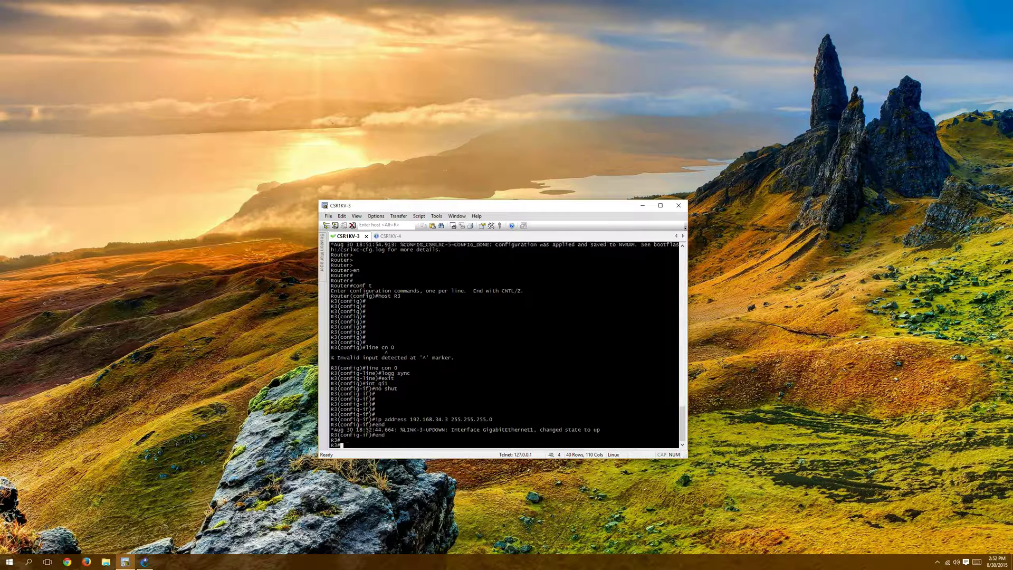
- Verify R3's interfaces with show ip int br
key(Return)
key(Return)
key(Return)
key(Return)
text(show iop)
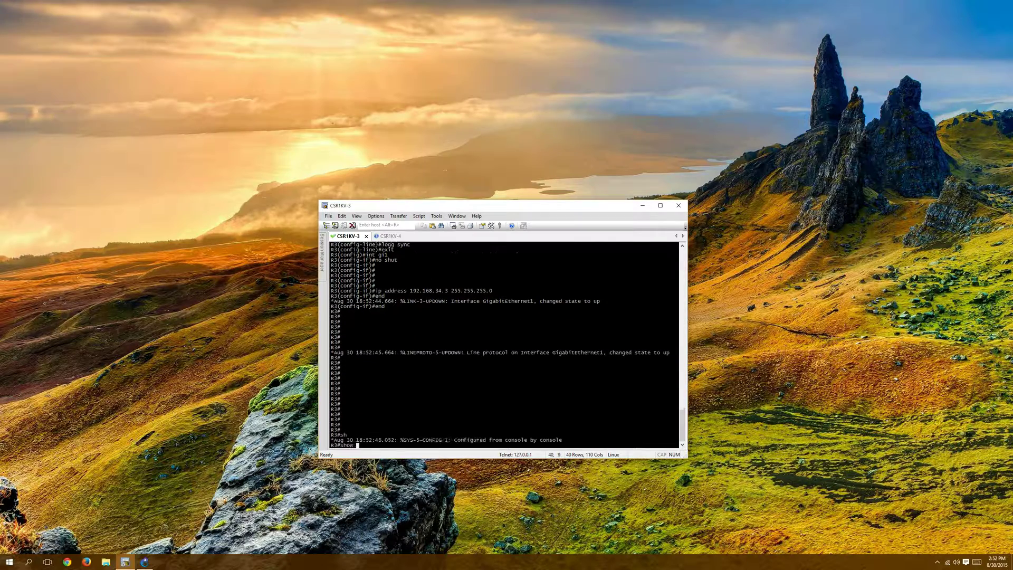
key(BackSpace)
key(BackSpace)
text(p int br)
key(Return)
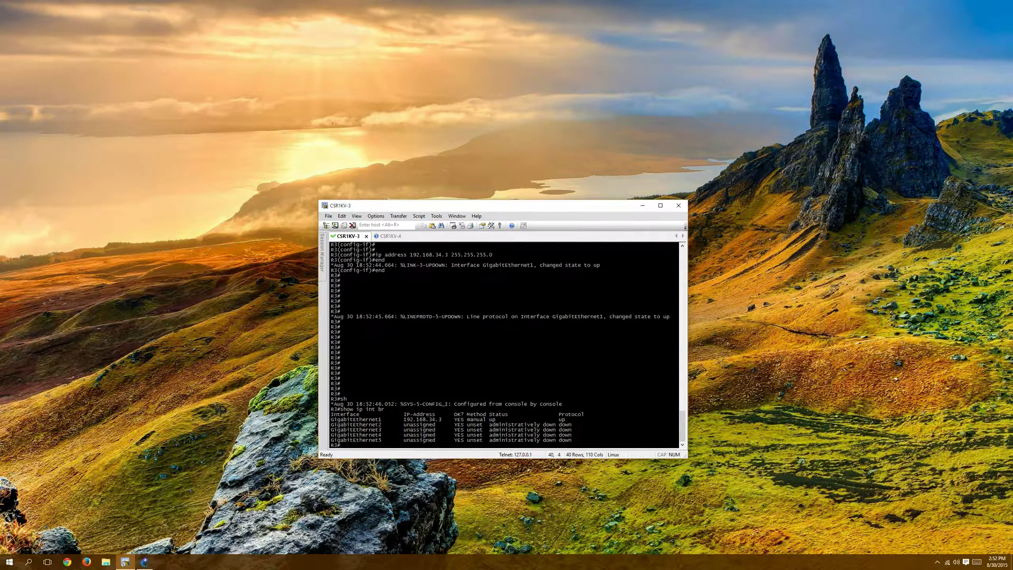
- From R3, ping 192.168.34.4 twice
text(ping 192.168)
key(Return)
key(Up)
text(.34.4)
key(Return)
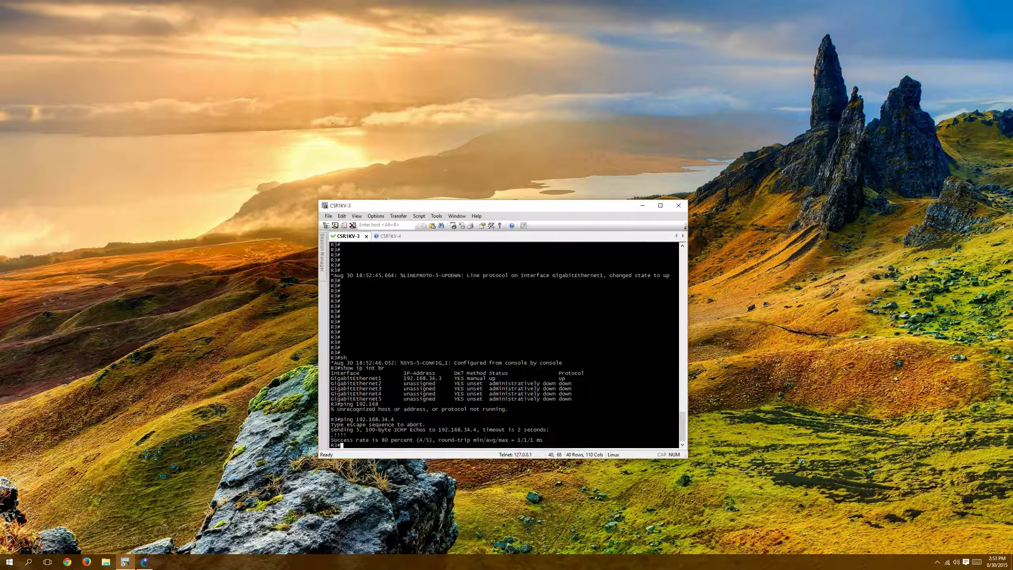
key(Up)
key(Return)
key(Return)
key(Return)
key(Return)
key(Return)
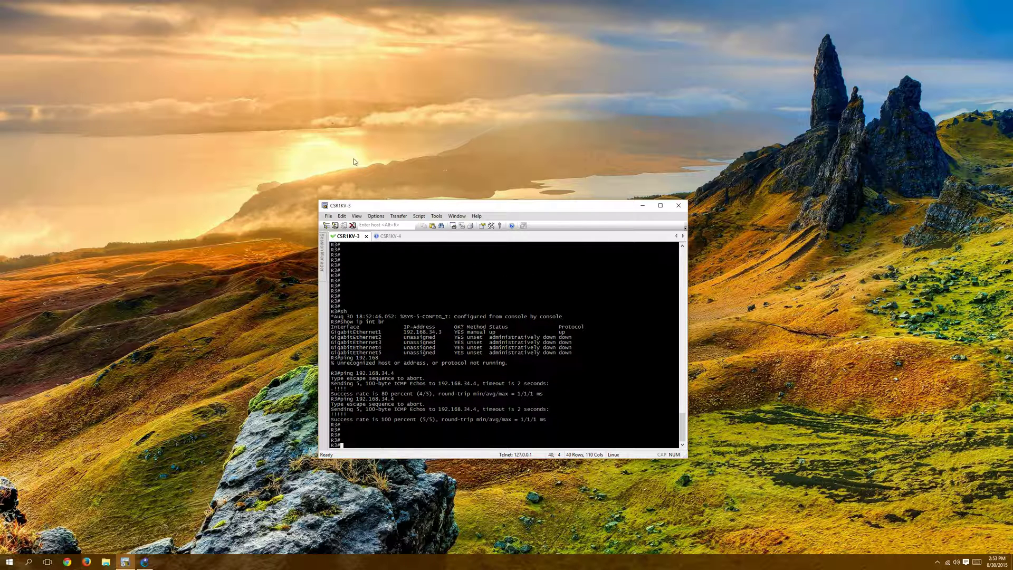
- On CSR1KV-4, run show ip arp to check R4's ARP table
click(388, 236)
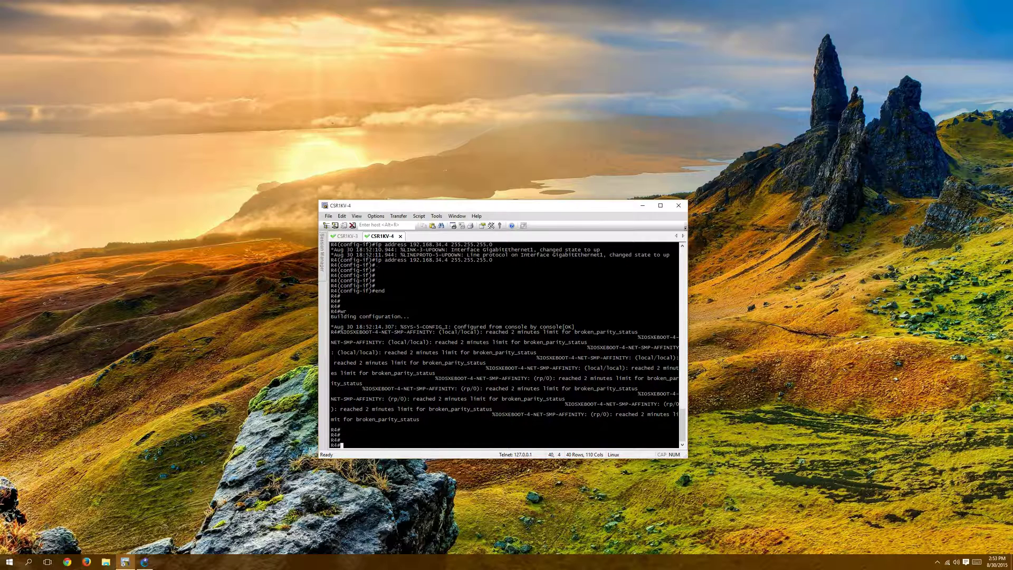
text(show ip arp)
key(Return)
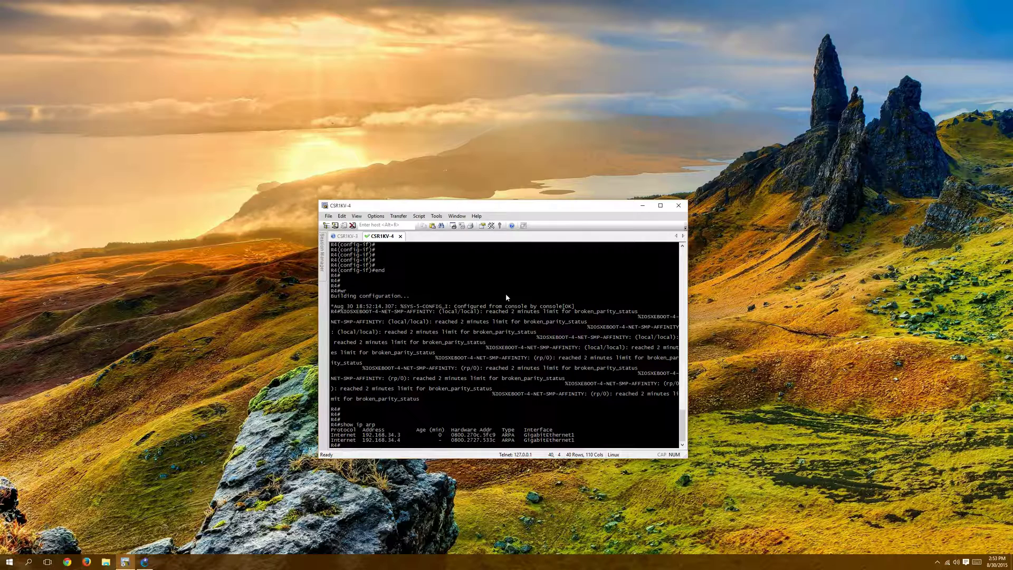
- On the CSR1KV-3 console, run show ip int b to recheck GigabitEthernet1 at 192.168.34.3
click(351, 236)
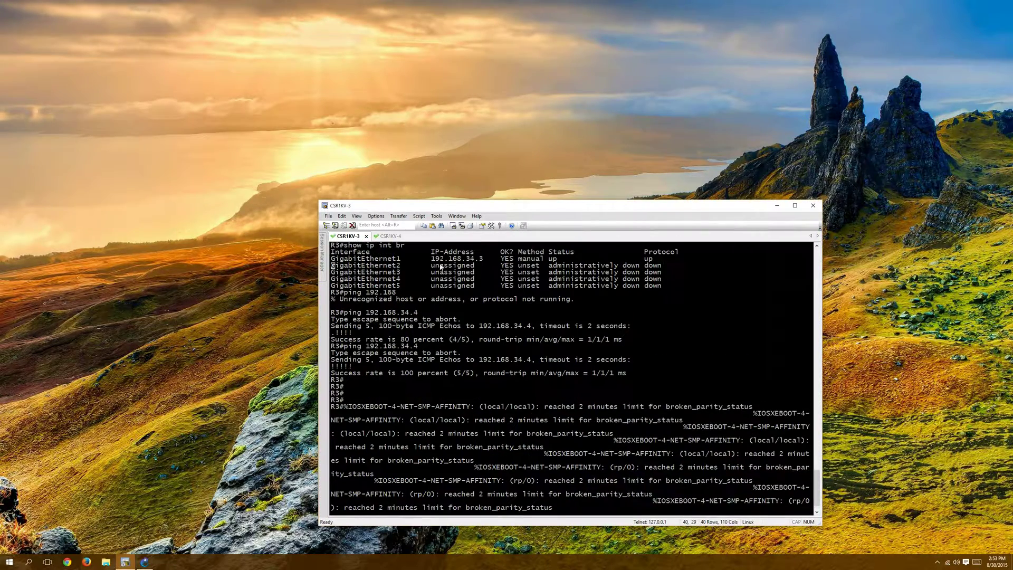
key(Return)
key(Return)
text(show ip)
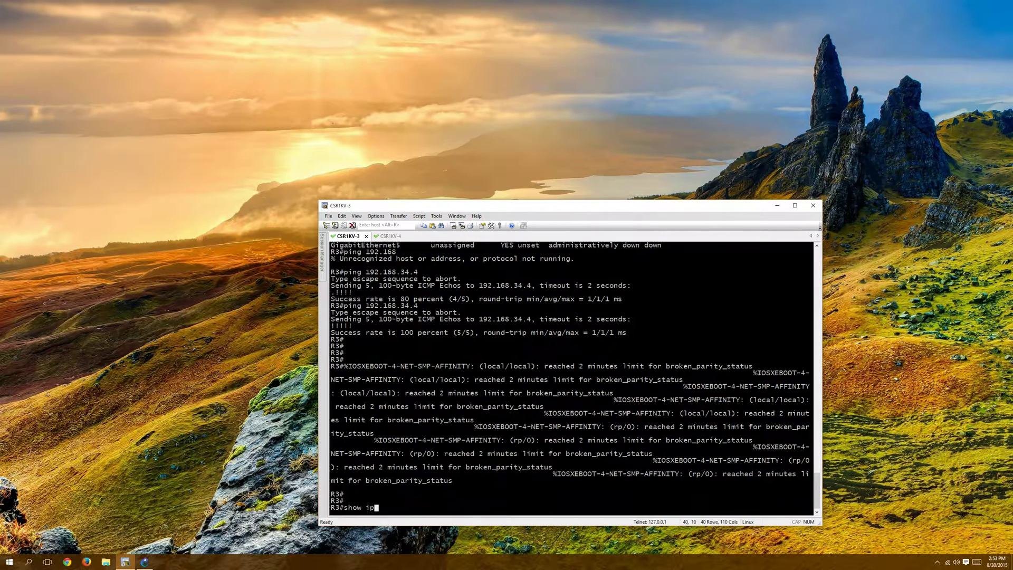
text( int b)
key(Return)
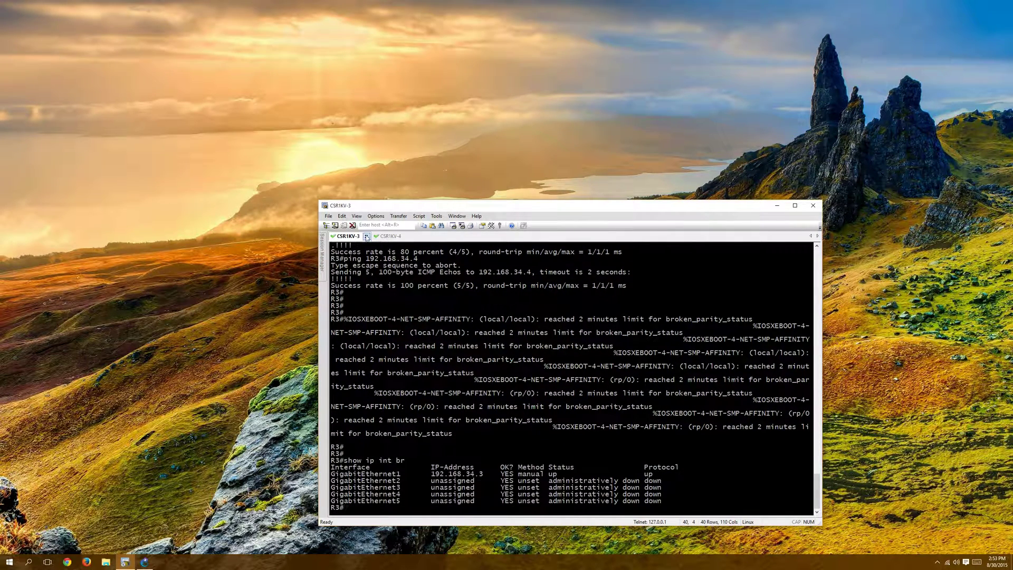
- Bring the CSR1KV-4 console to the front and make the SecureCRT window taller and higher-left
click(377, 236)
text(s)
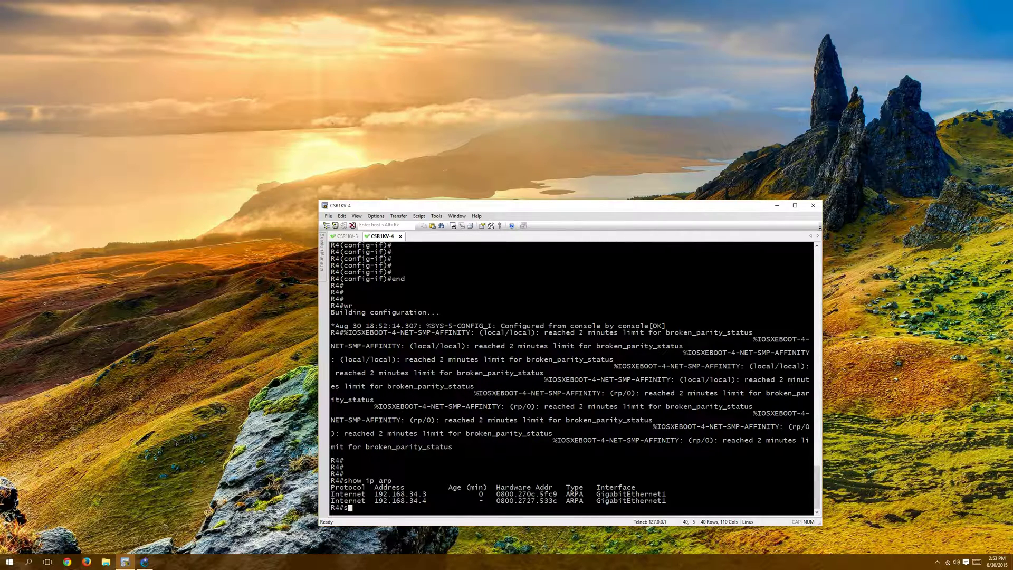
drag(607, 200, 606, 185)
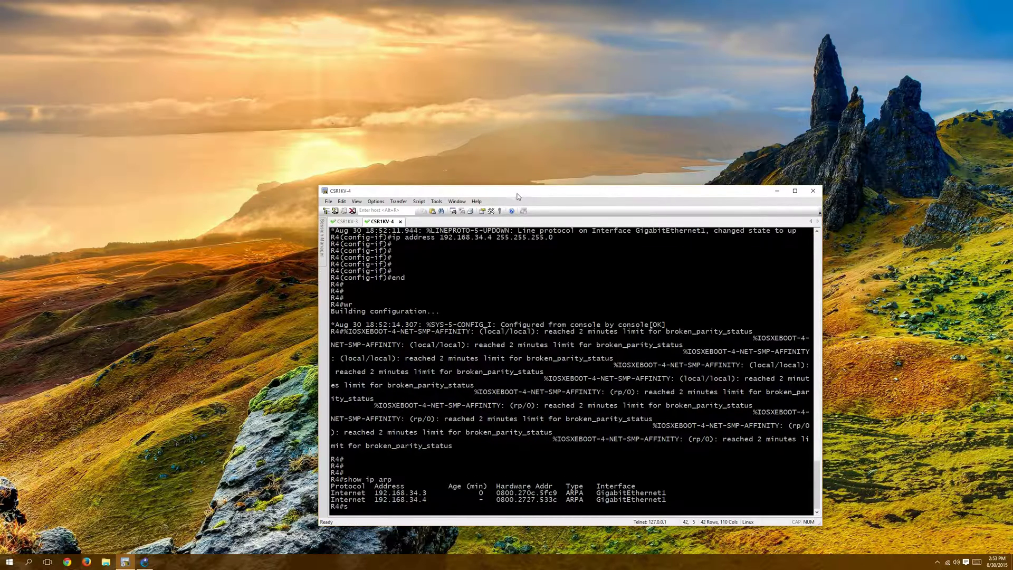
drag(517, 194, 456, 104)
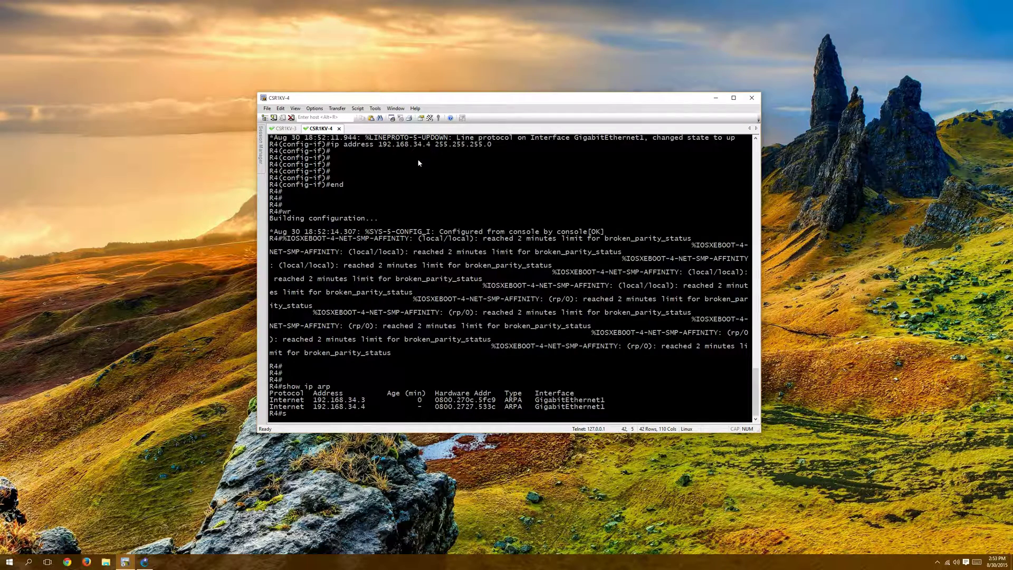